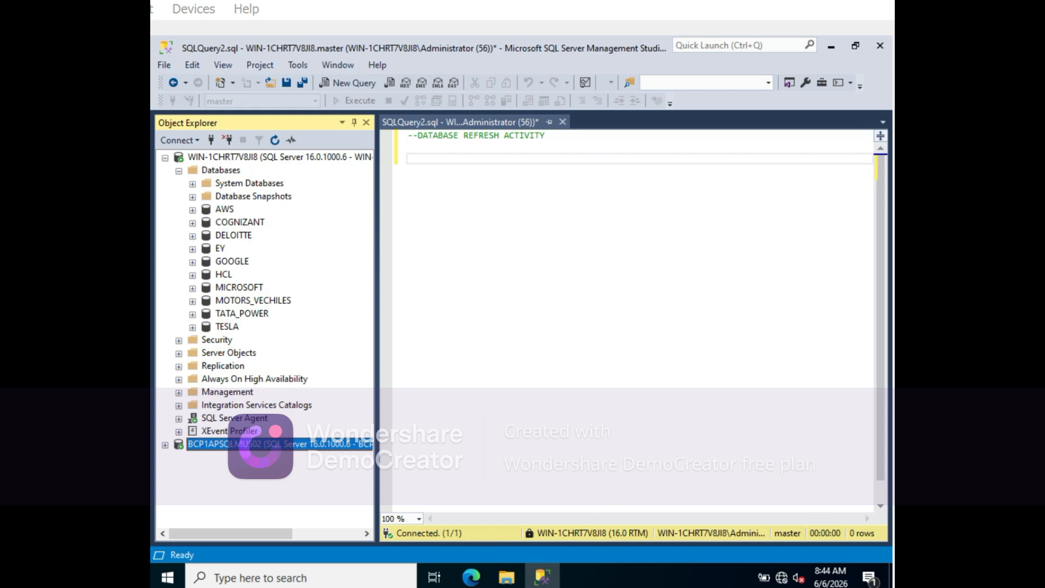
Step: Compare the database lists on the DBASQL02 and DBASQL01 machines, selecting the COGNIZANT database on DBASQL02
mouse_move(670, 587)
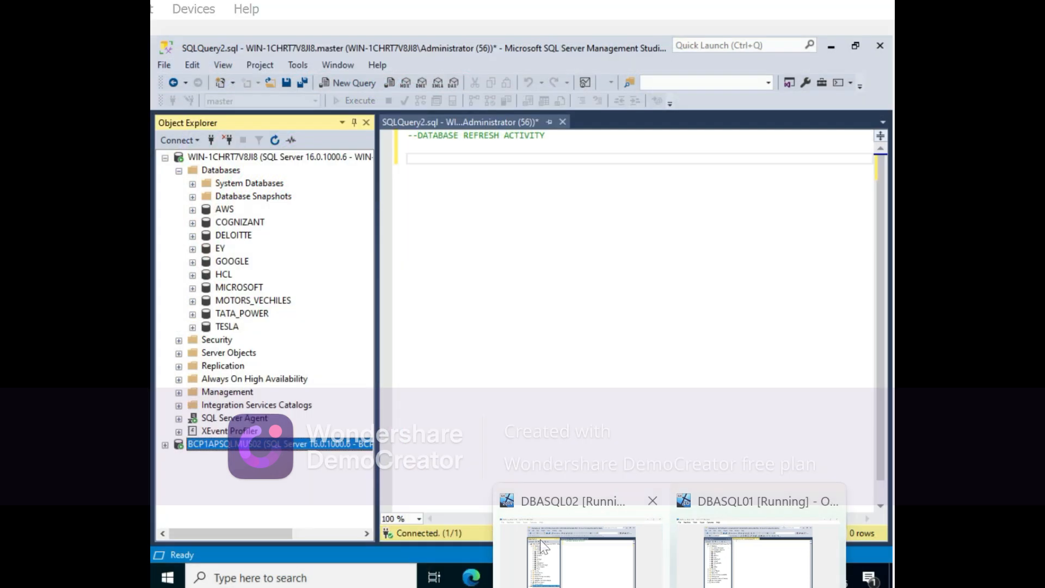
click(540, 540)
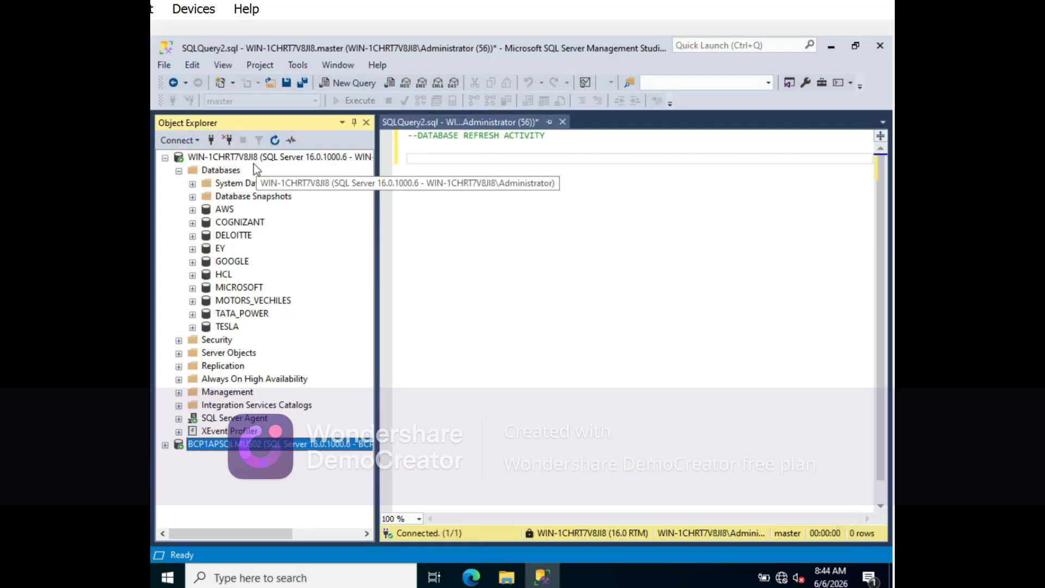
click(262, 224)
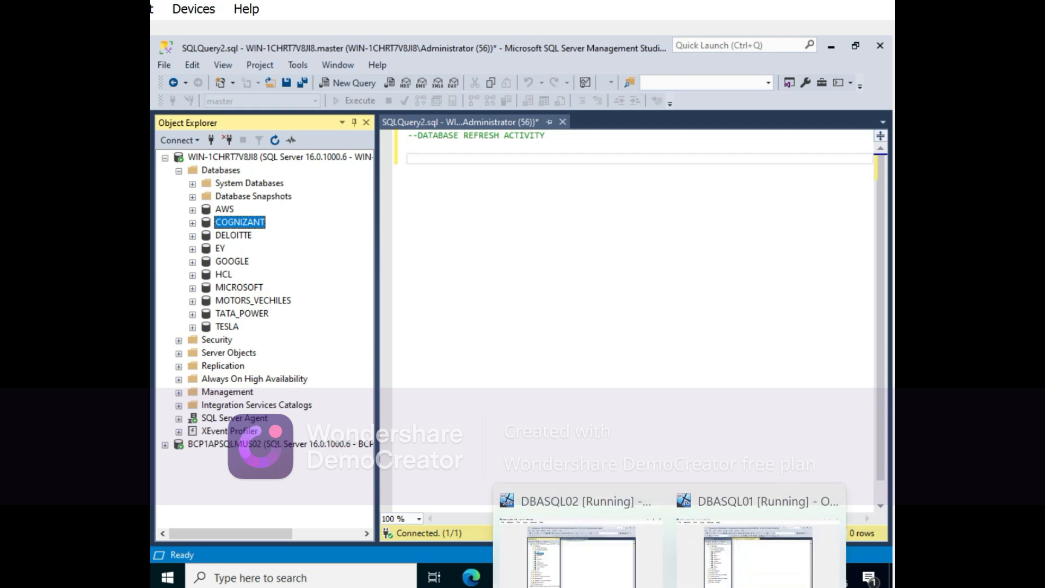
click(775, 560)
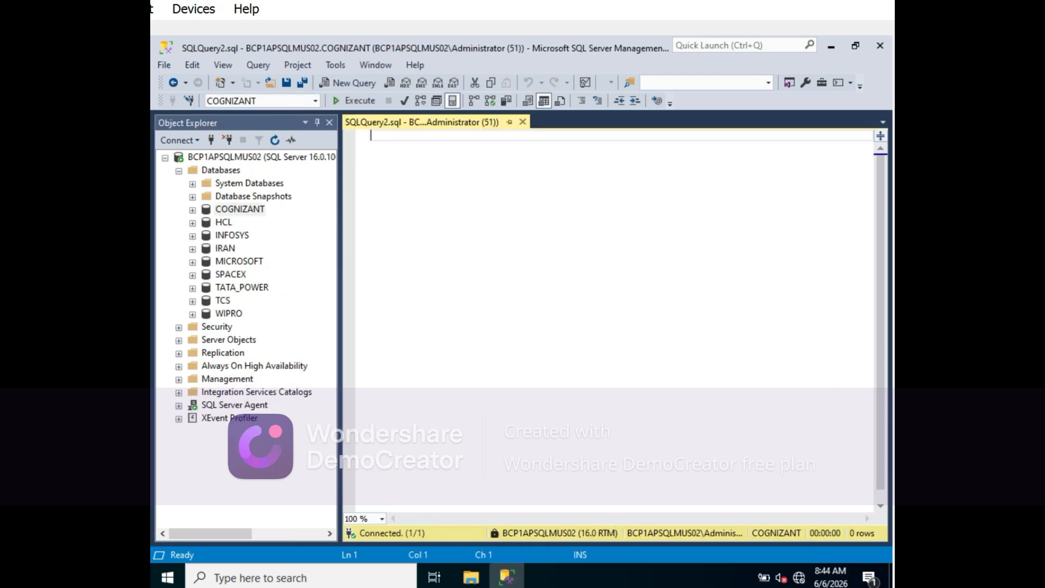
mouse_move(567, 587)
click(566, 567)
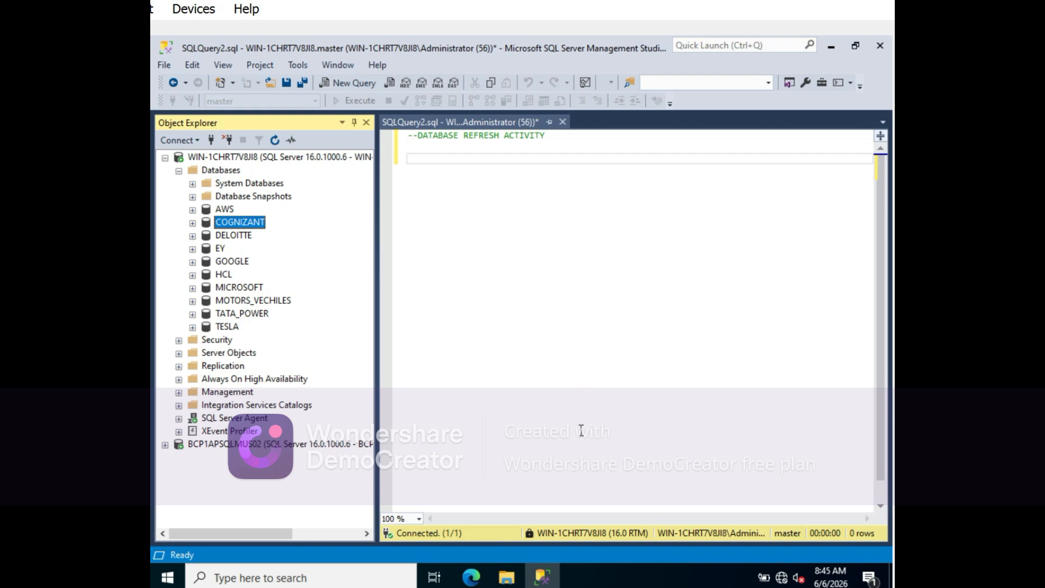
Step: Switch to the DB REFRESH notes and read the definition, the refresh process and the reasons for performing it
mouse_move(581, 587)
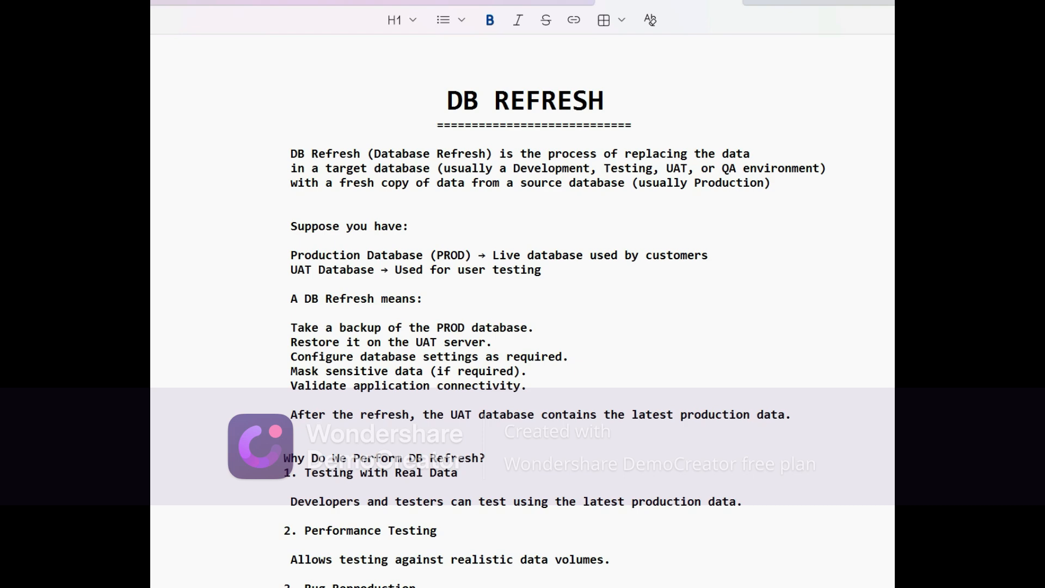
scroll(523, 311, down, 2)
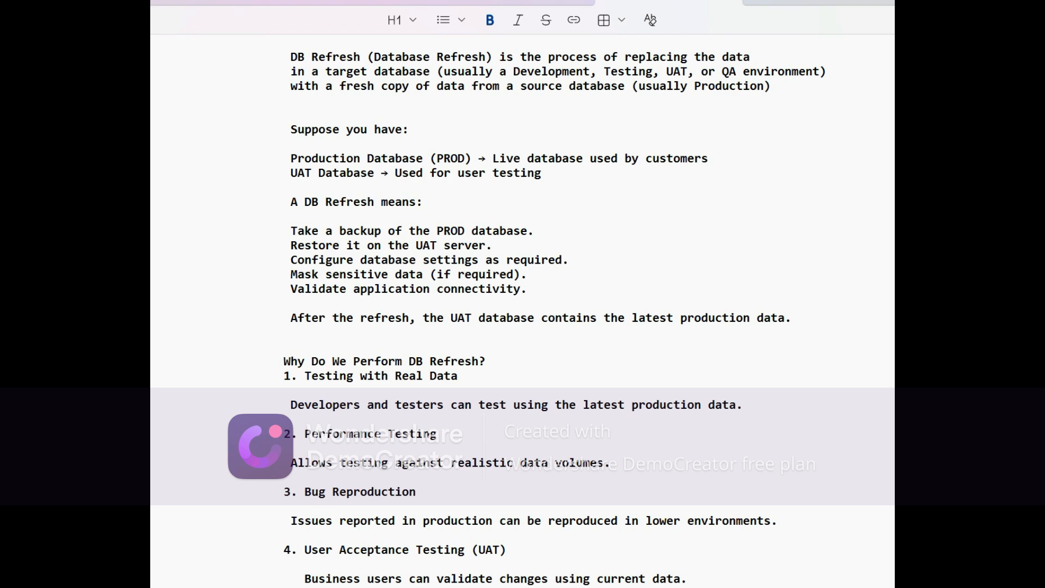
scroll(523, 308, down, 1)
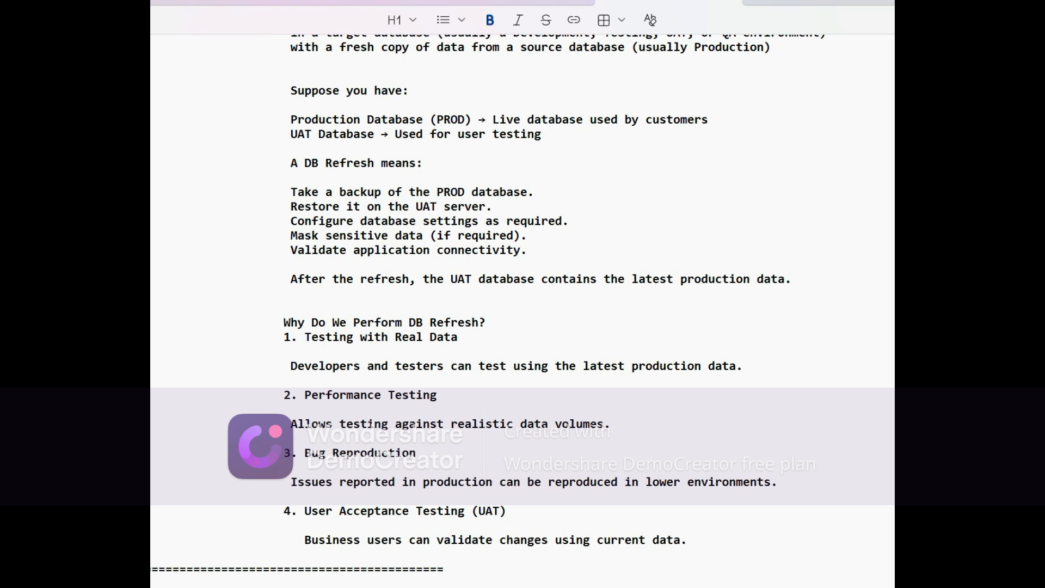
Step: Return to the DBASQL02 query and add the comment "--1) WE NEED TO TAKE THE BACKUP OF DB (COGNIZANT)" below the heading
mouse_move(670, 587)
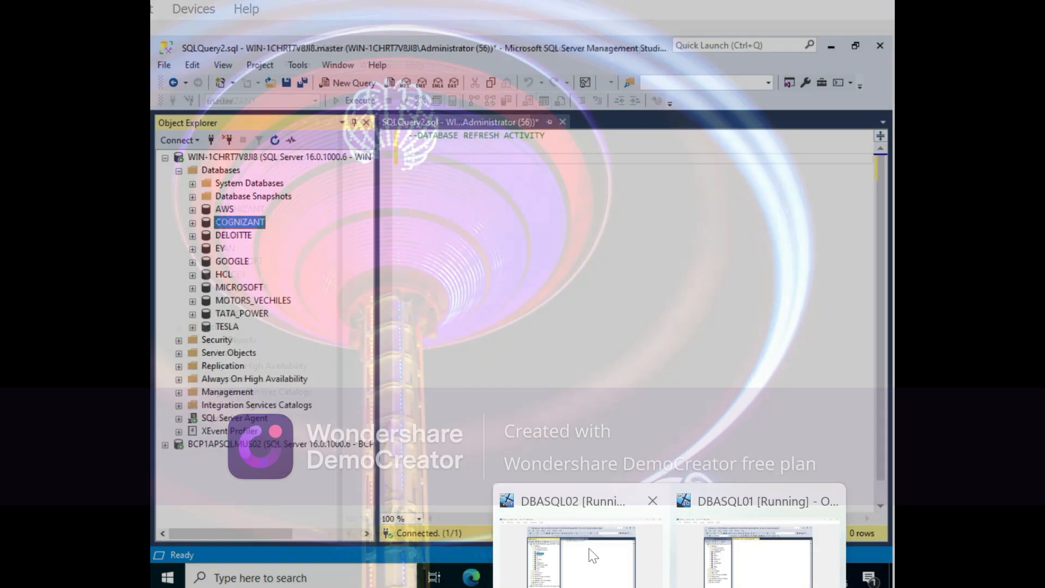
click(592, 556)
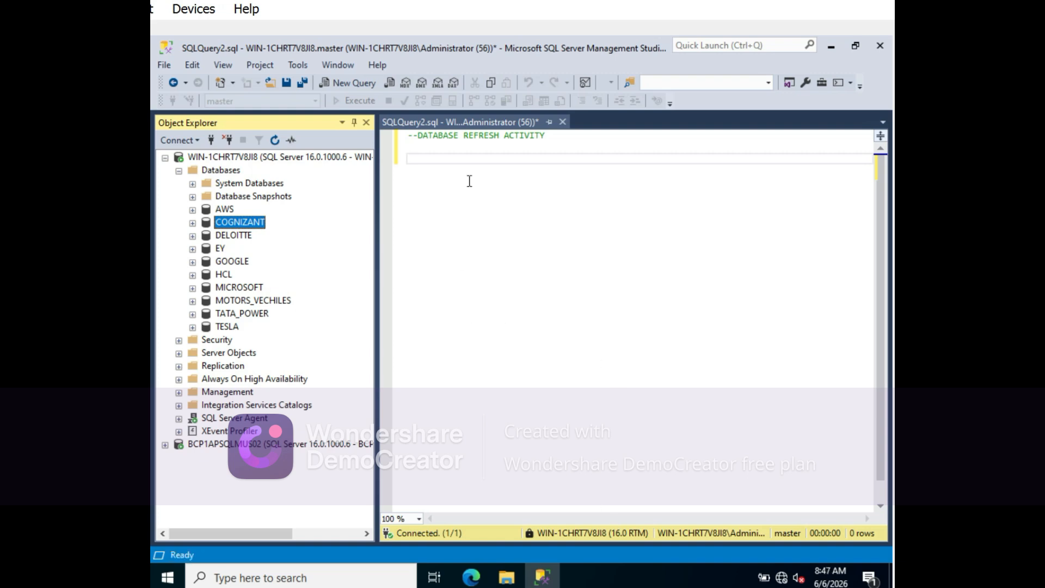
click(477, 160)
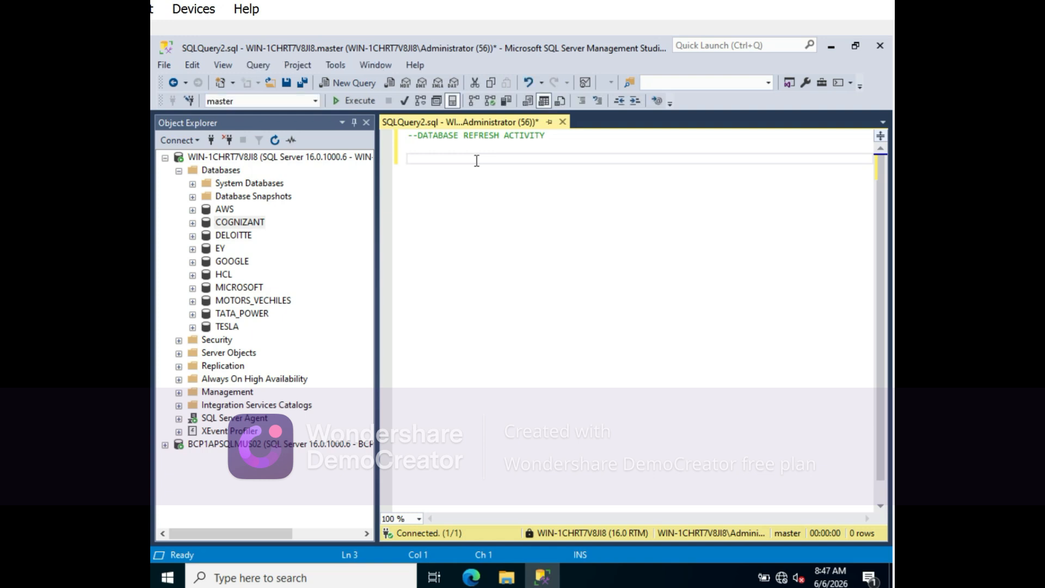
text(--WE NEED TO TAKE THE BACKUP OF)
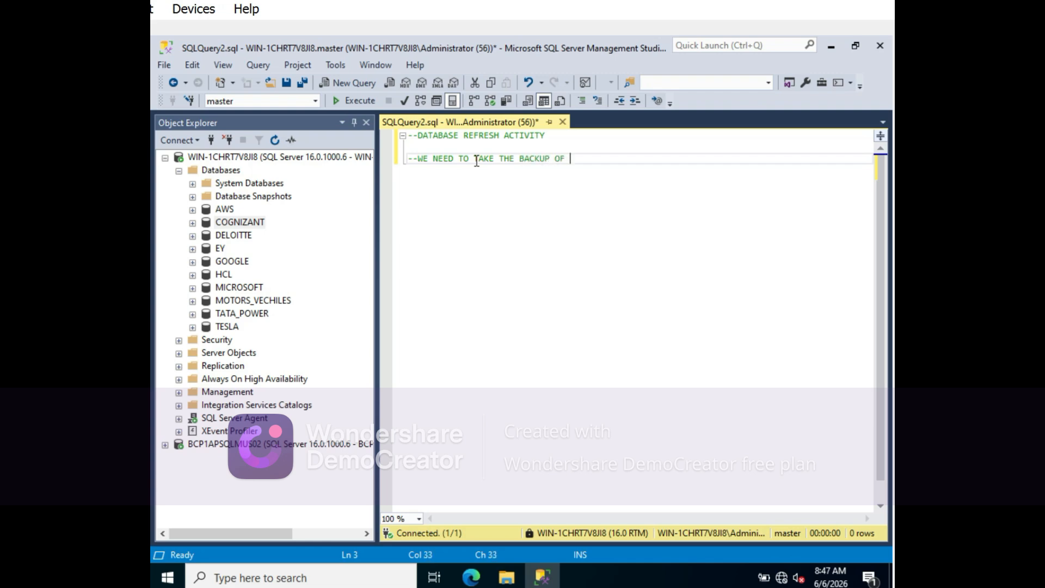
text( DB (COGNIZANT))
key(Return)
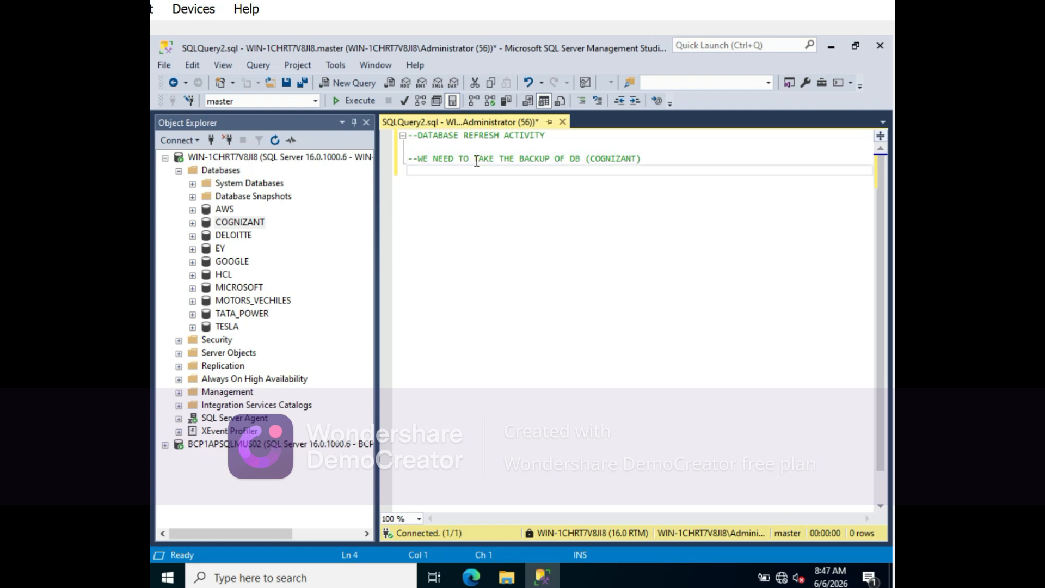
text(--)
click(417, 159)
text(1))
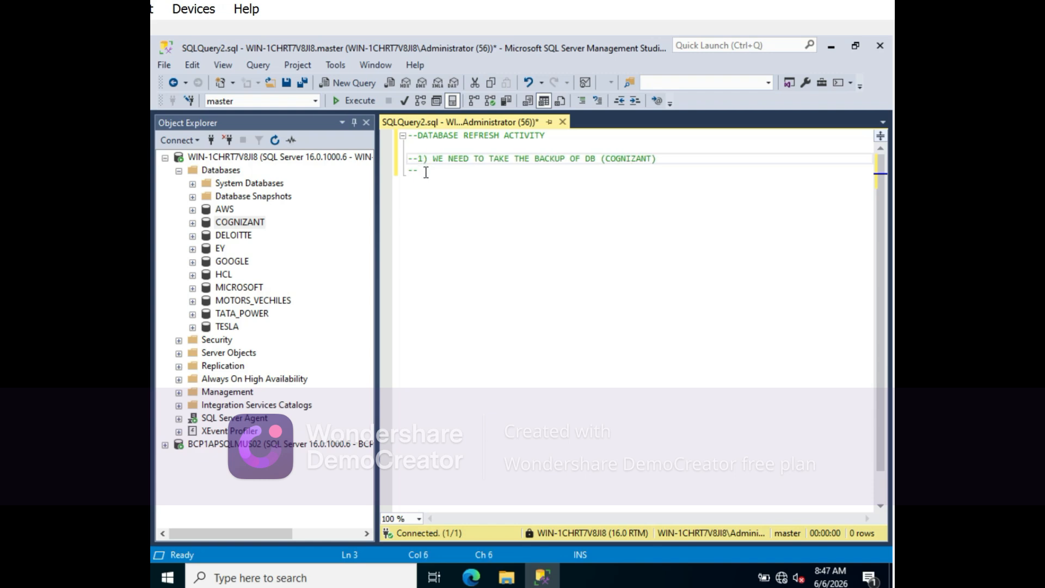
Step: Write the second comment line as "--2) WE NEED TO TAKE THE USER BACKUP FROM NON - PROD SEVER"
click(425, 171)
text(2))
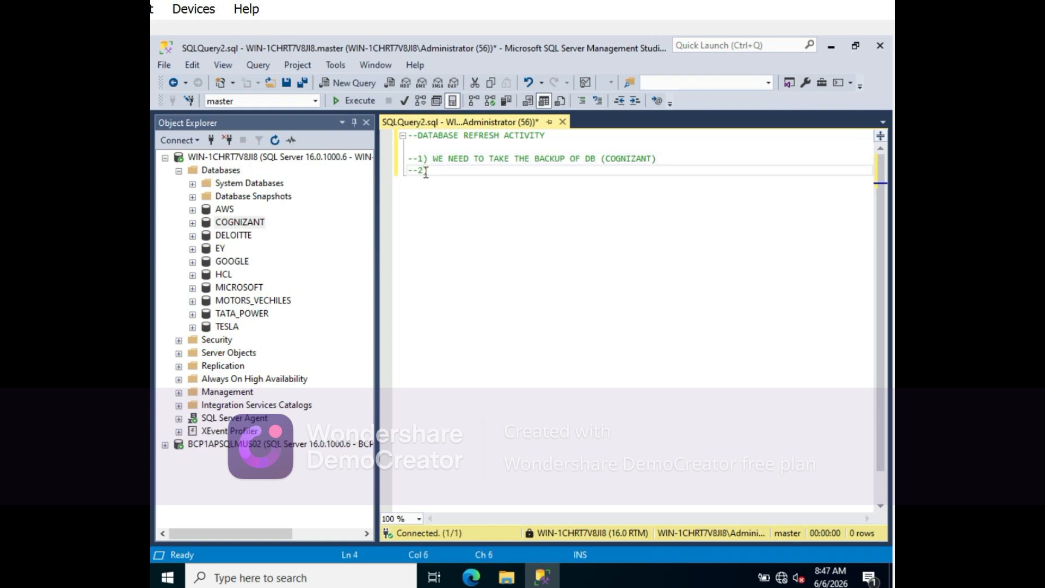
text( WE NEED TO TAKE THE USE)
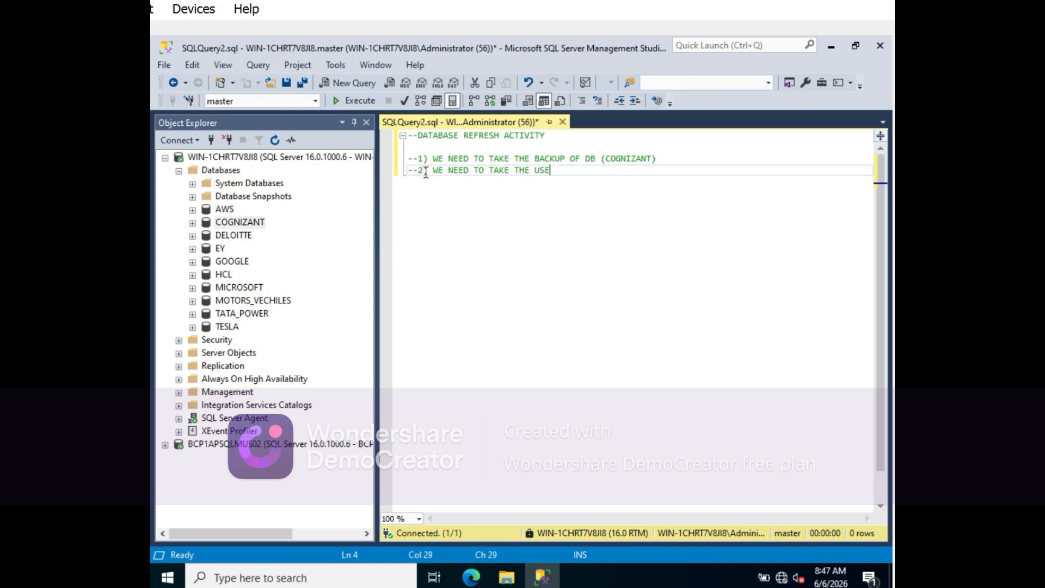
text(R MAPPING)
key(BackSpace)
key(BackSpace)
key(BackSpace)
key(BackSpace)
key(BackSpace)
key(BackSpace)
key(BackSpace)
text(BACKUP FROM NO)
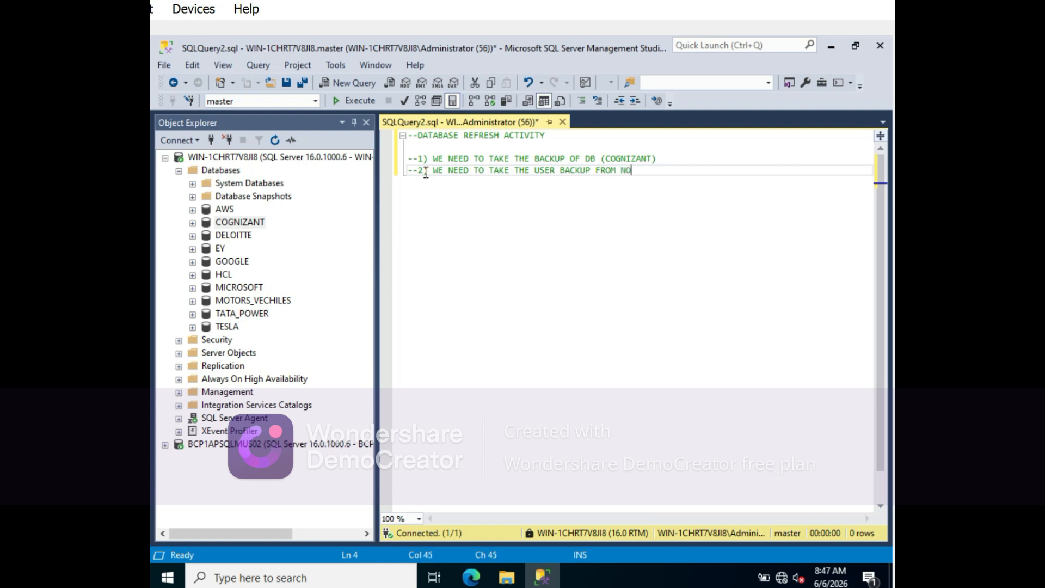
text(N P)
key(BackSpace)
key(BackSpace)
text(- PROD SEVER)
key(Return)
Step: Add the third comment line "--3) WE NEED TO COPY THE BACK FILE FROM PROD TO NON - PROD SERVER"
text(-- )
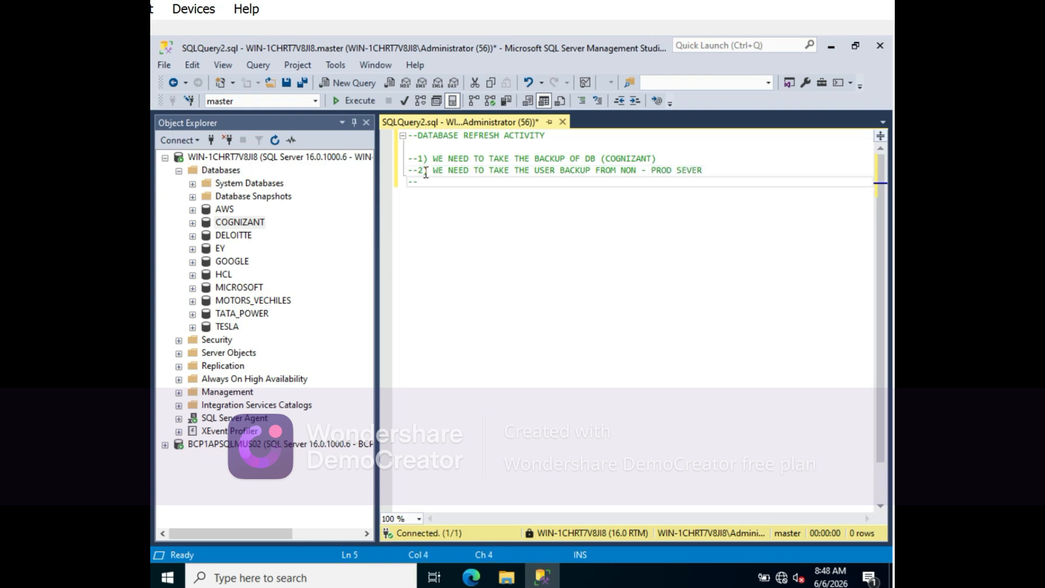
text(3)
key(BackSpace)
key(BackSpace)
text(3))
text( WE NEED TO )
text(RE)
key(BackSpace)
key(BackSpace)
text(COPY THE BACK)
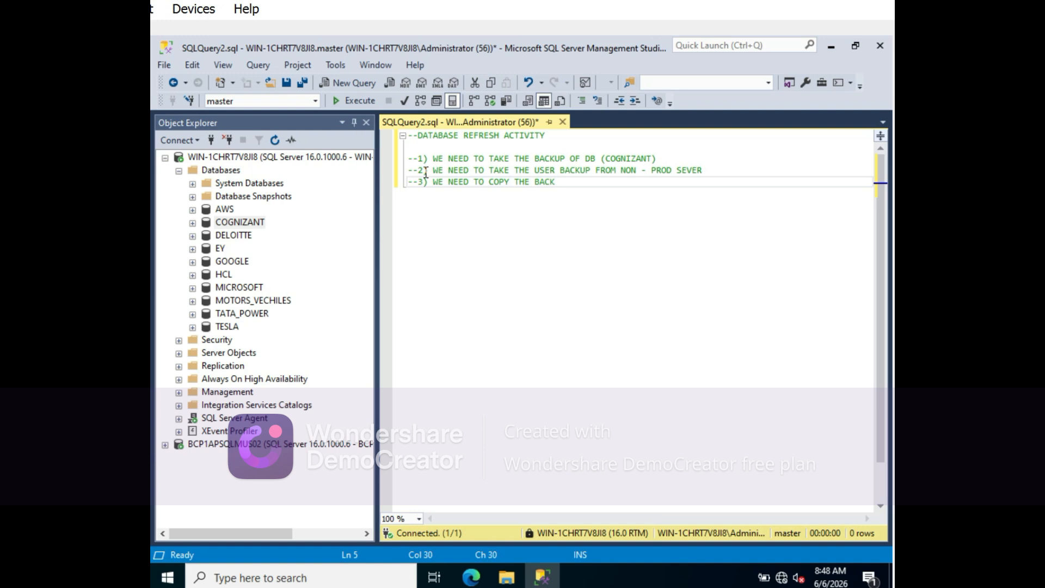
text( FILE FROM PROD TO NON)
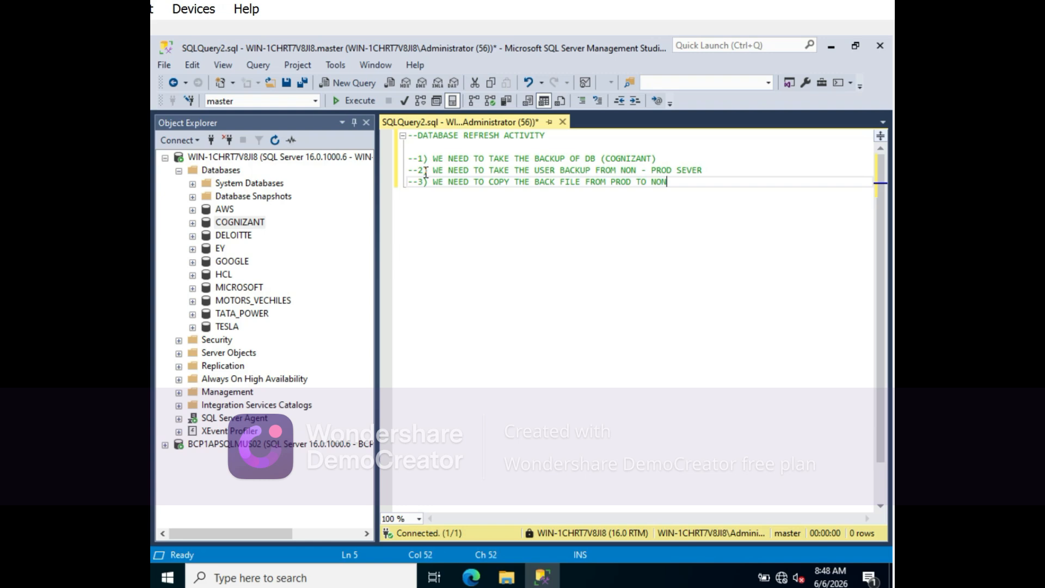
text( - PROD SERVER)
key(Return)
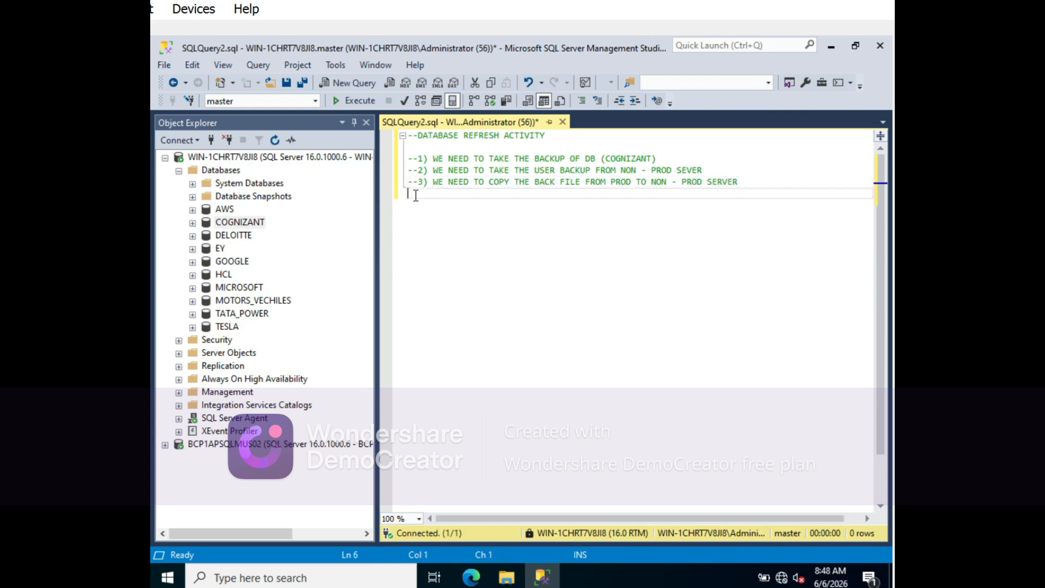
Step: Add the fourth comment line "--4) WE NEED TO REFRESH THE DB IN NON - PROD"
text(--4) WE NEED TO REFRES)
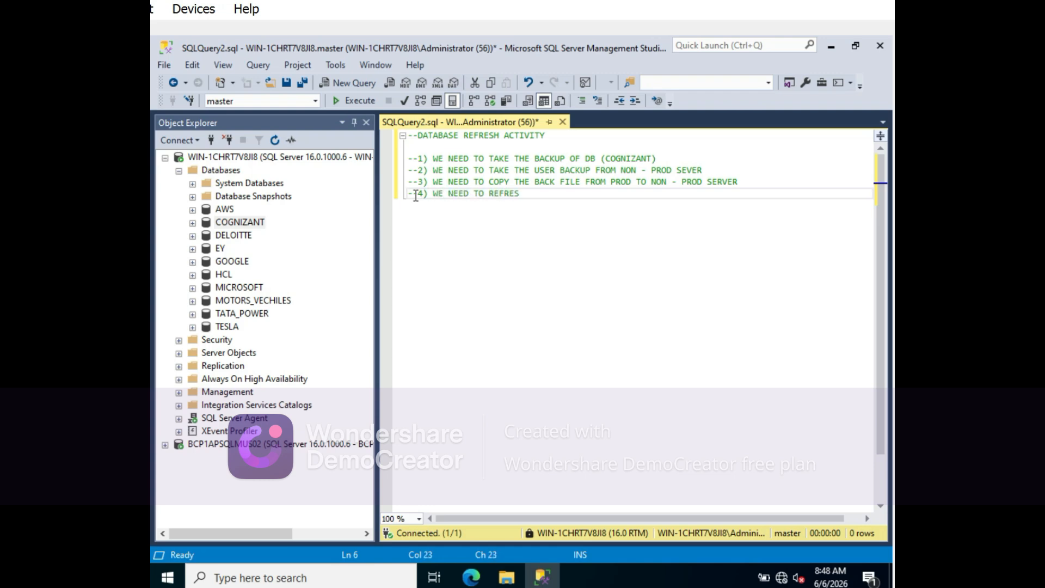
key(BackSpace)
key(BackSpace)
text(SH THE DB IN NON  - PROD)
key(Return)
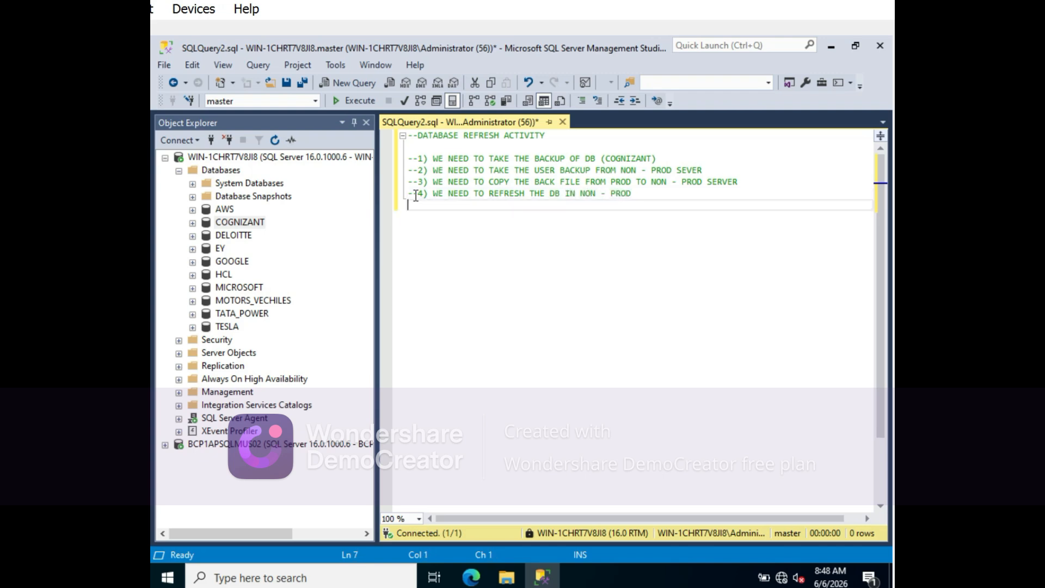
Step: Add the fifth comment "--5) USER BACKUP IS SCRIPT WHICH WE NEED TO RUN IN THE NON-PROD SERVER." followed by a blank line
text(--5) USER BACKUP IS)
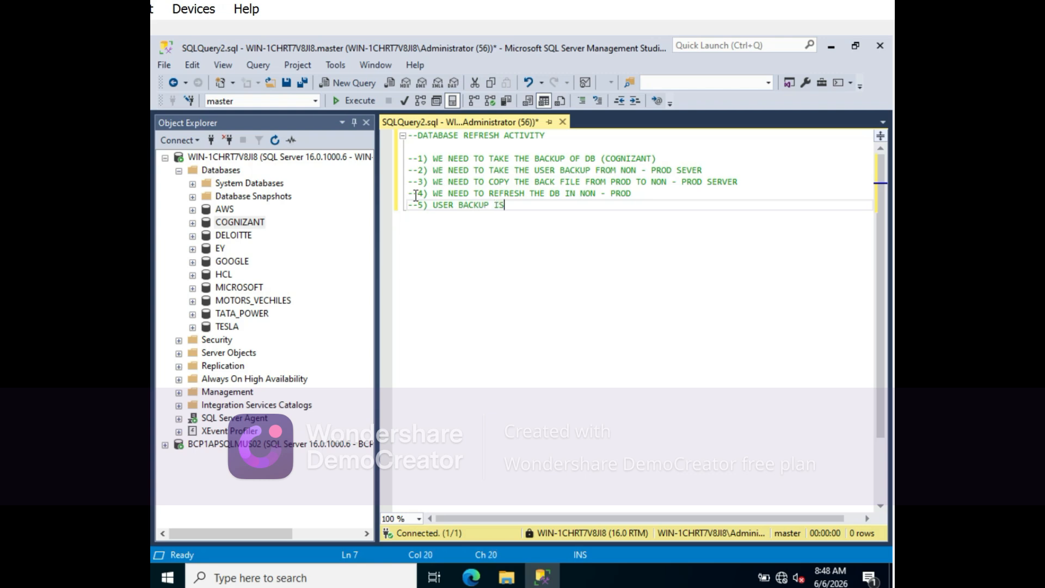
text( SCRIPT WHICH WE NEE)
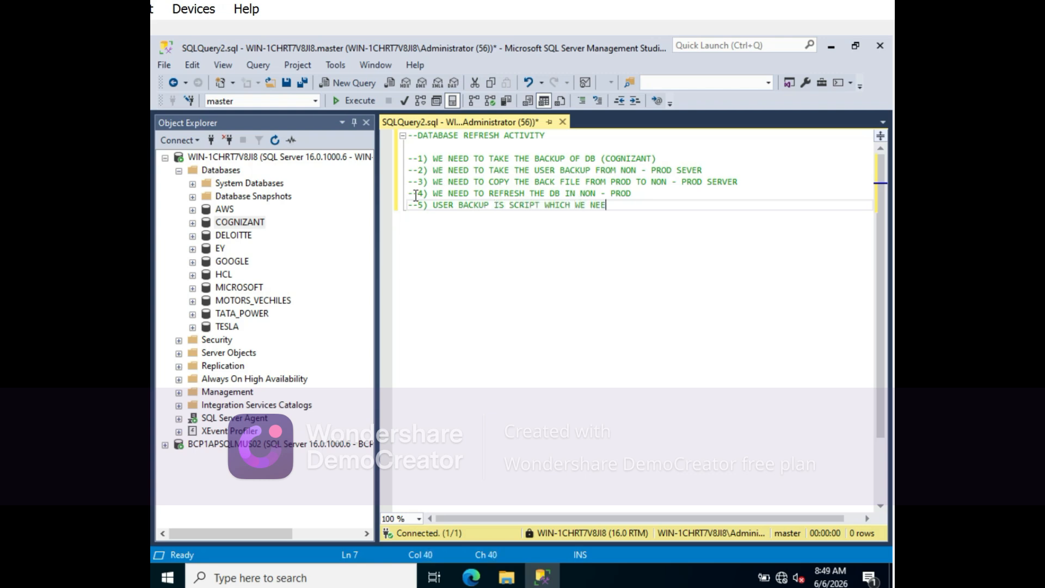
text(D TOP)
key(BackSpace)
text(T)
text(O RIN)
key(BackSpace)
key(BackSpace)
key(BackSpace)
text(RUN IN THE NO)
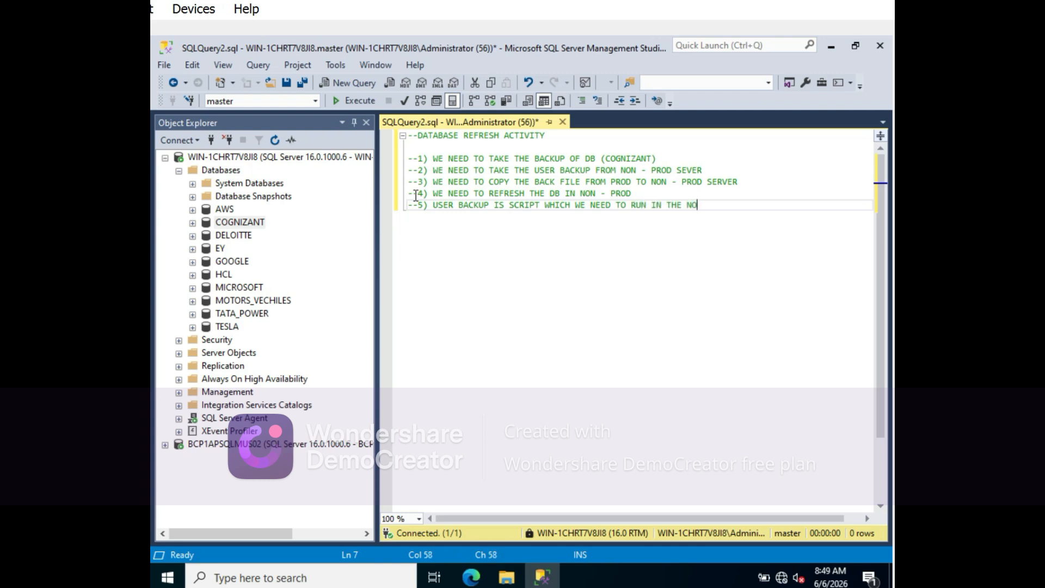
text(N-PROD SERVER.)
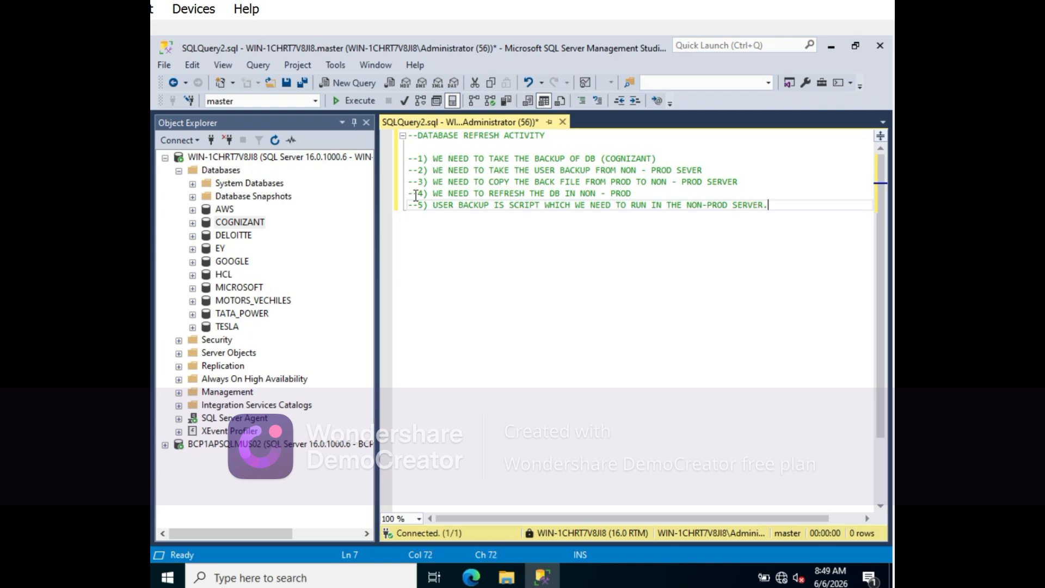
key(Return)
key(Return)
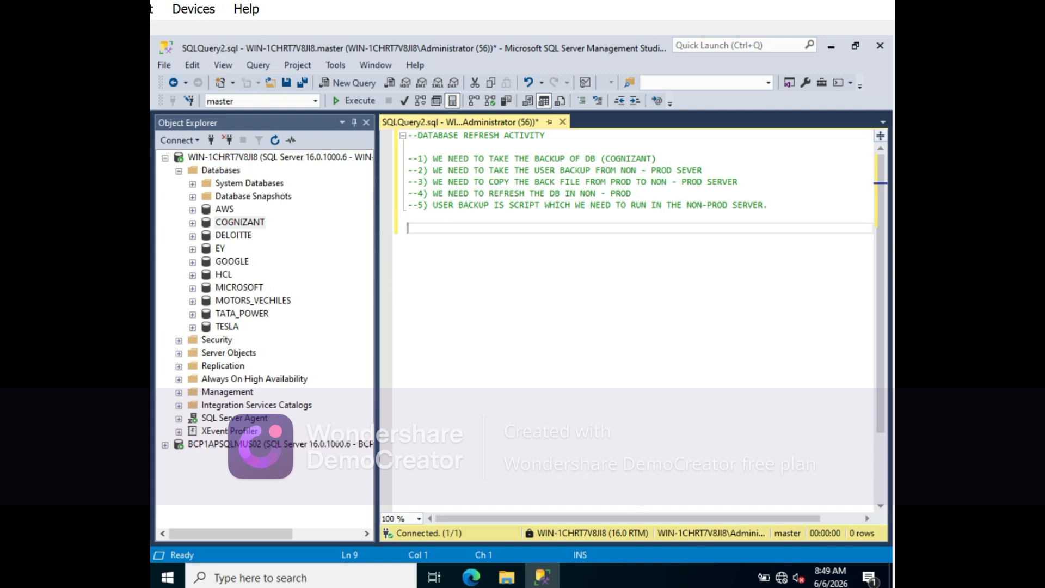
Step: View the DBASQL01 machine's databases again and return to the DBASQL02 query
mouse_move(670, 586)
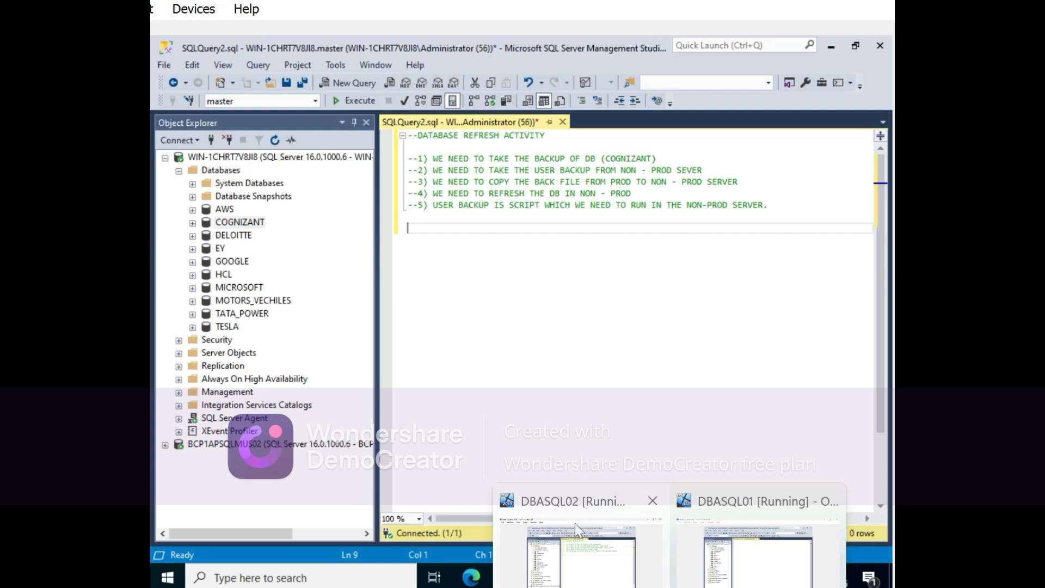
mouse_move(753, 547)
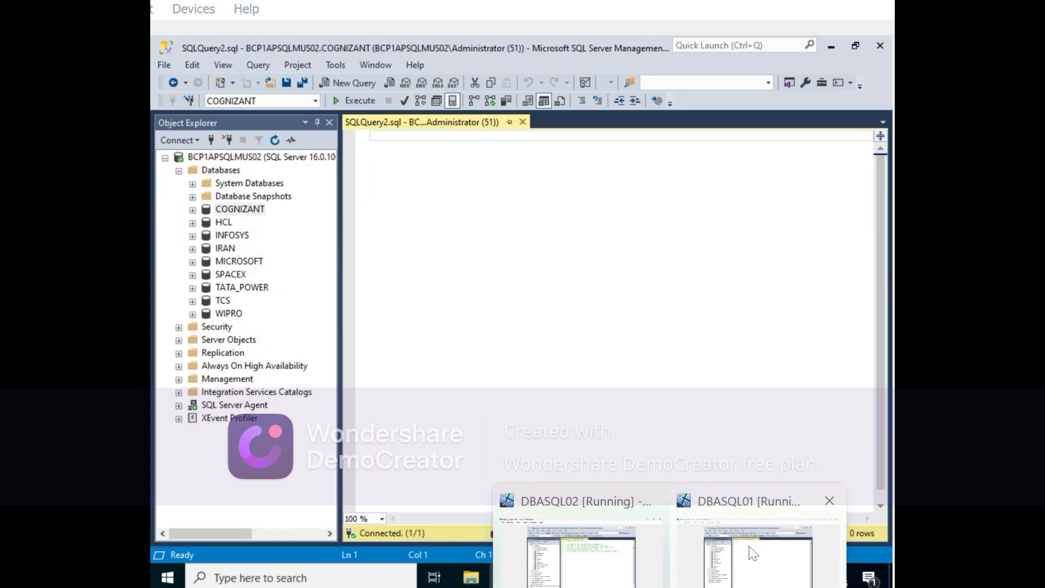
click(750, 547)
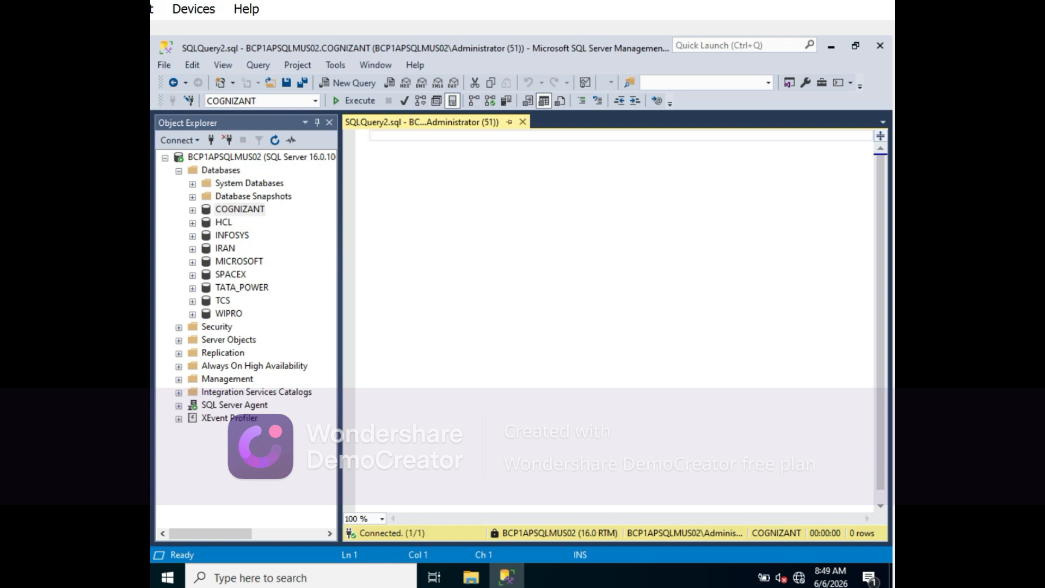
click(673, 587)
click(557, 541)
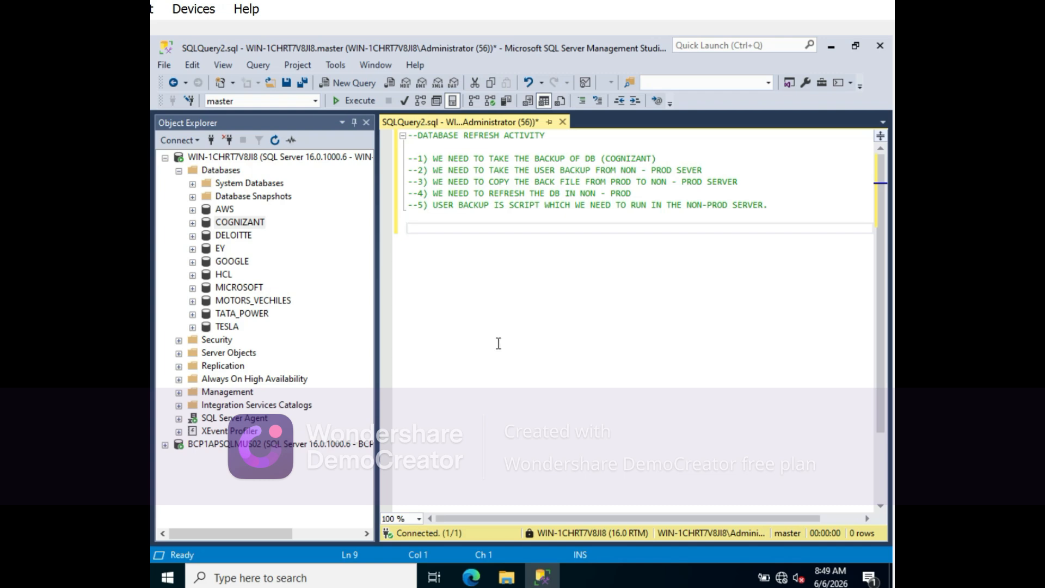
Step: Start a full disk backup of the COGNIZANT database and remove the existing Cognizant_Restore.bak destination
click(233, 224)
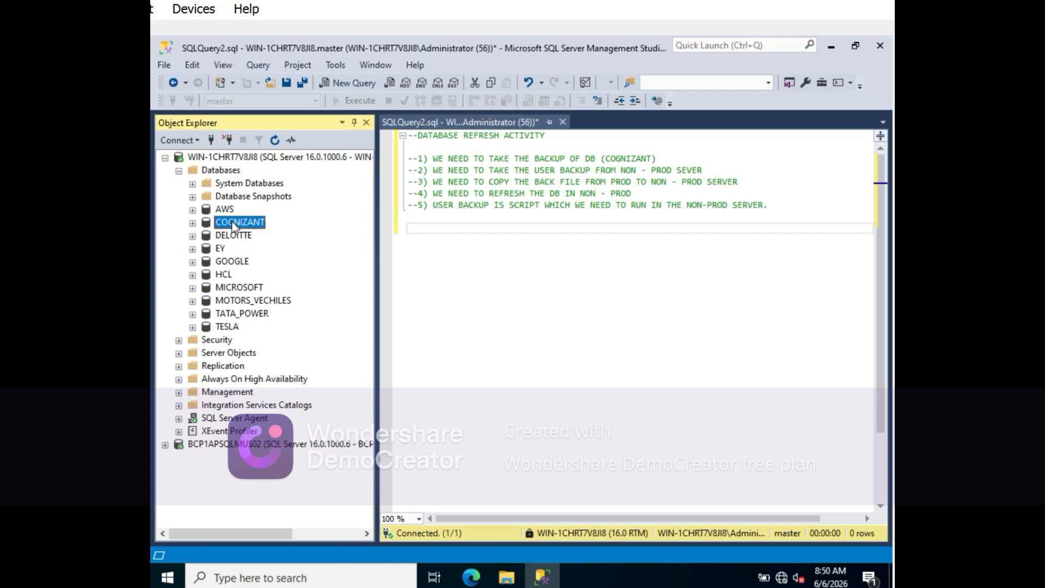
right_click(233, 224)
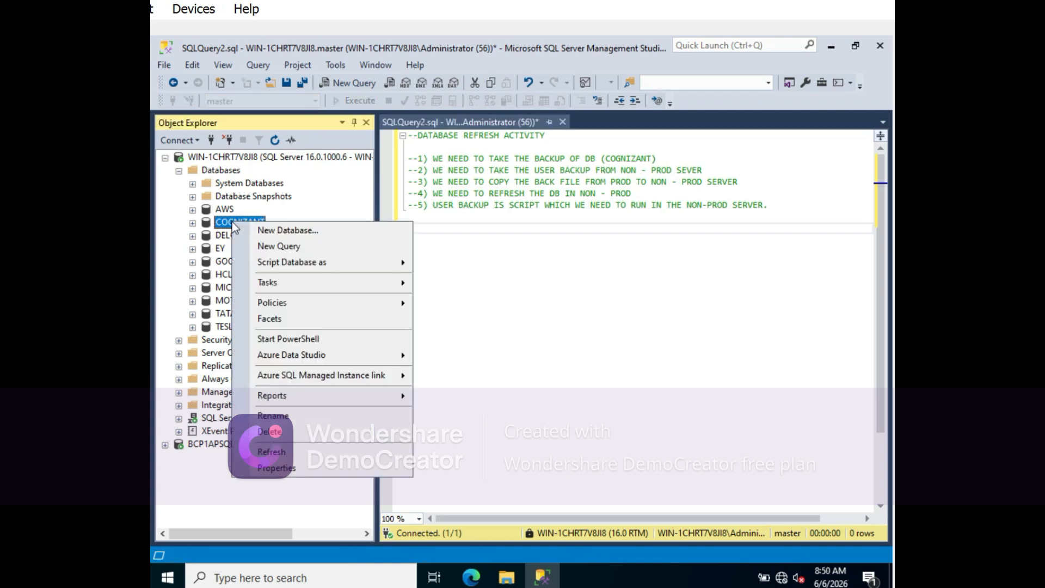
mouse_move(265, 282)
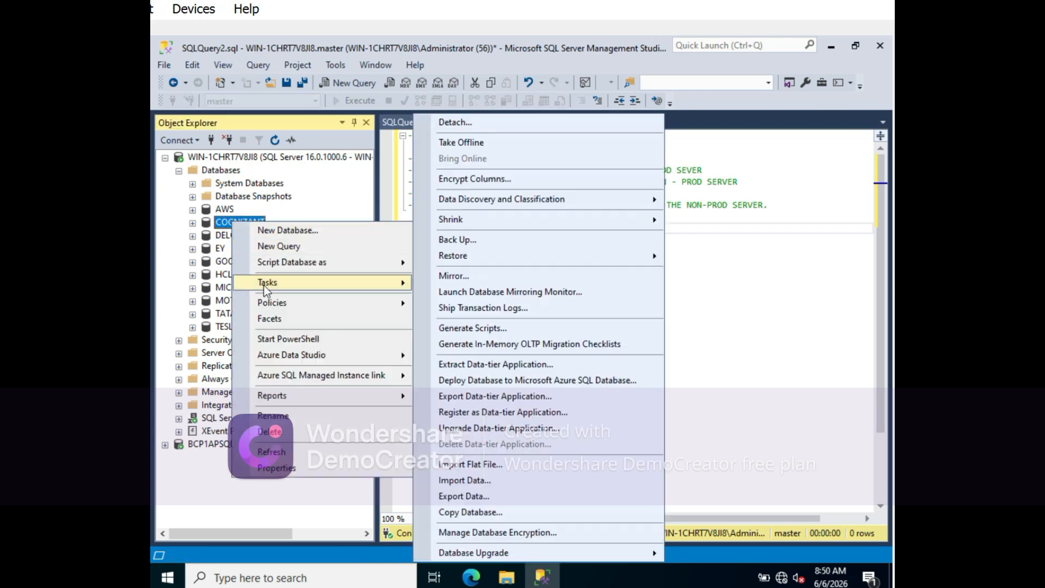
click(449, 240)
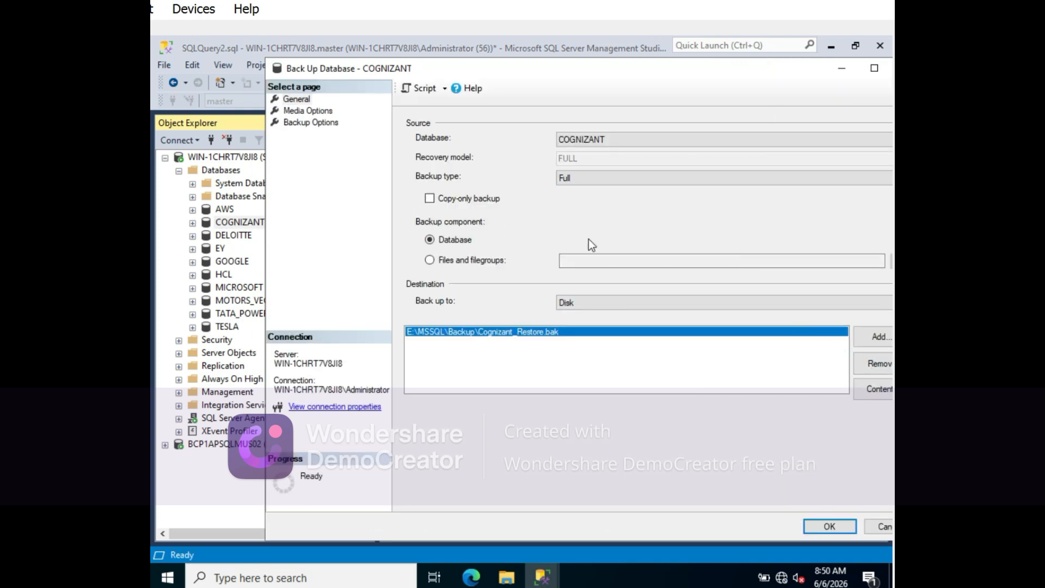
click(877, 363)
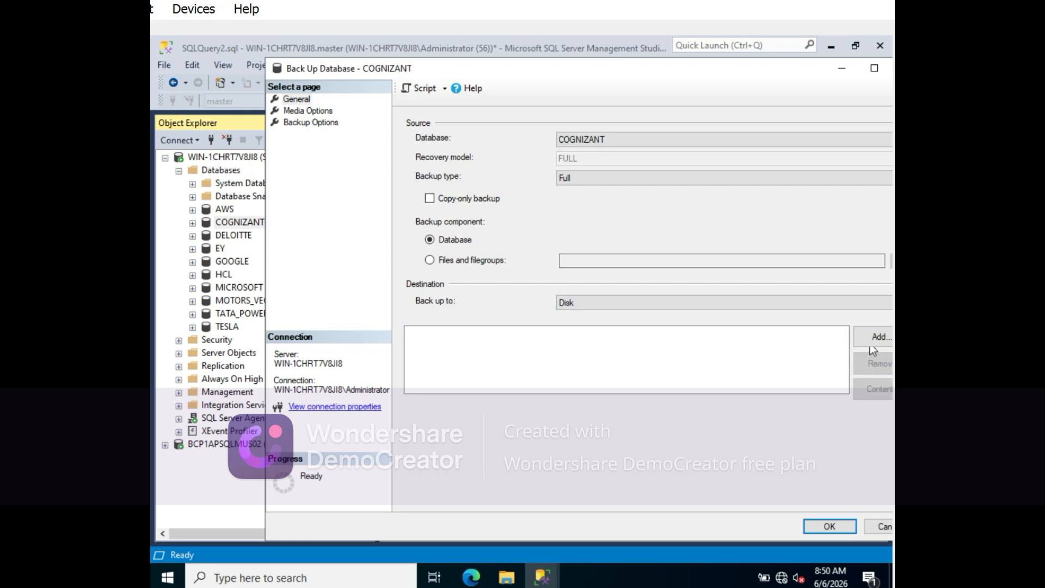
Step: Add Cognizant_Refresh.bak in E:\MSSQL\Backup as the backup destination
click(874, 331)
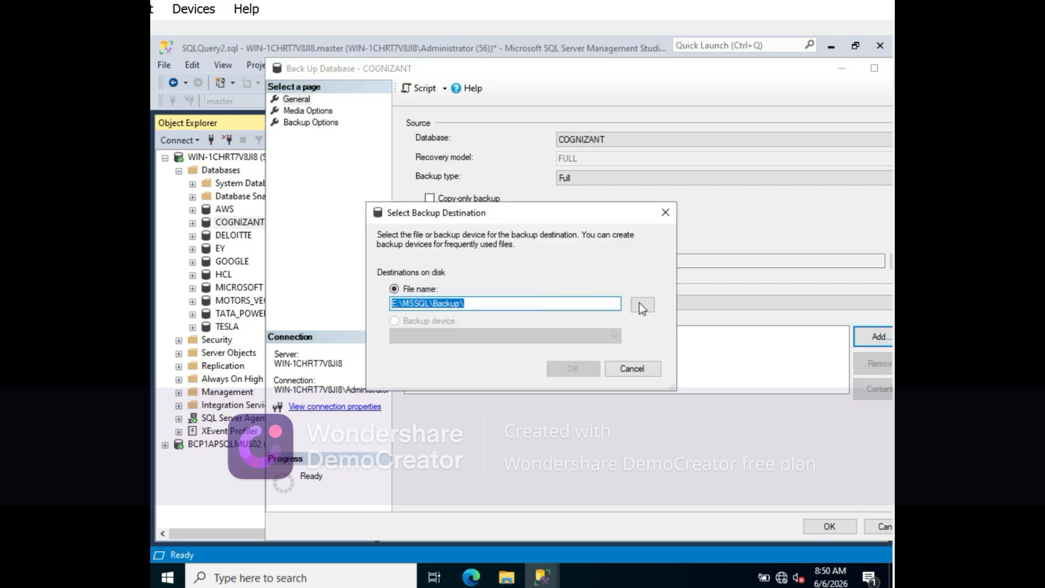
click(648, 309)
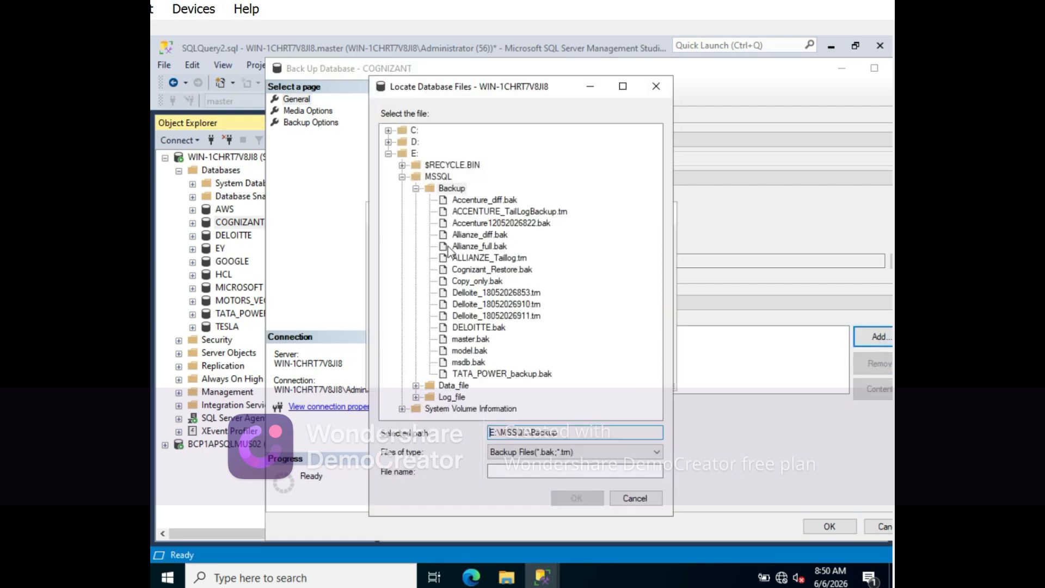
click(510, 474)
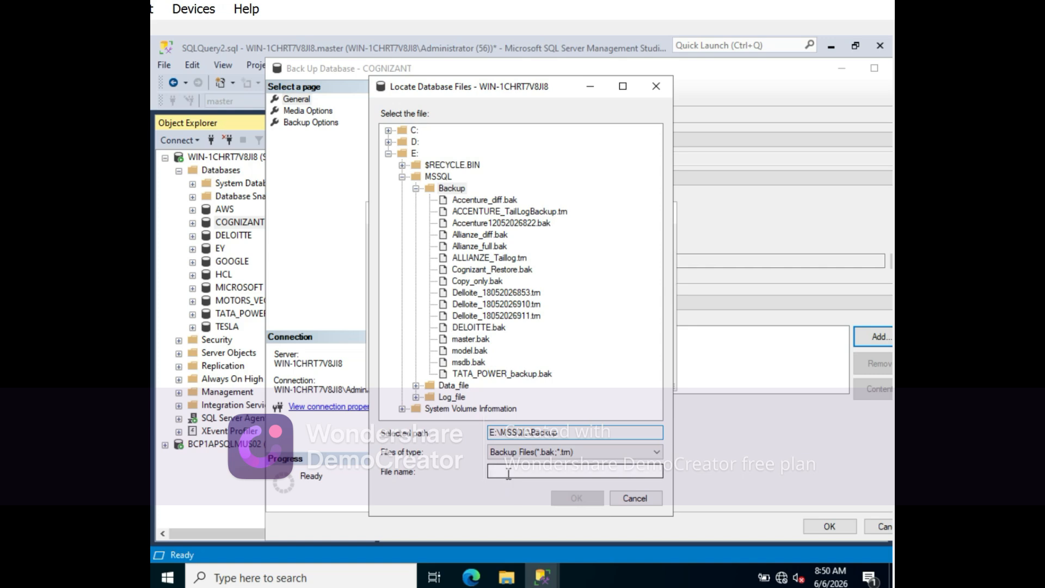
text(C)
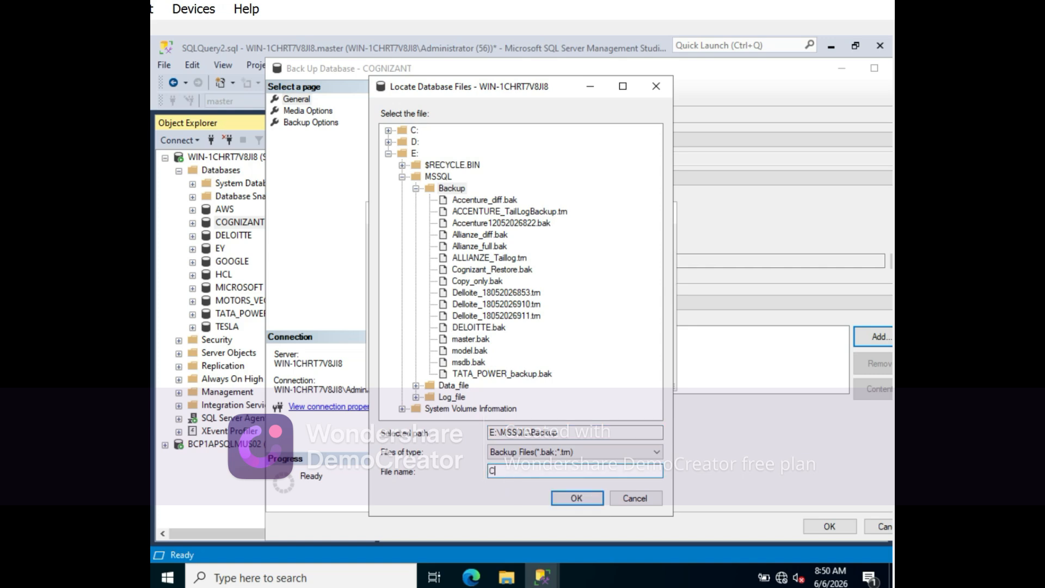
text(ognizant_Refresh.bak)
click(567, 500)
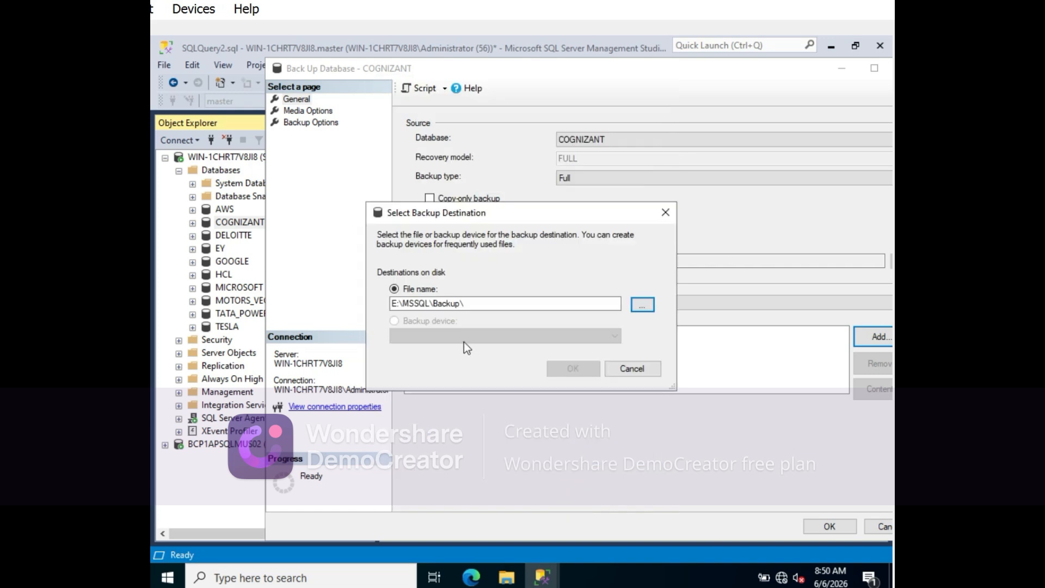
click(580, 371)
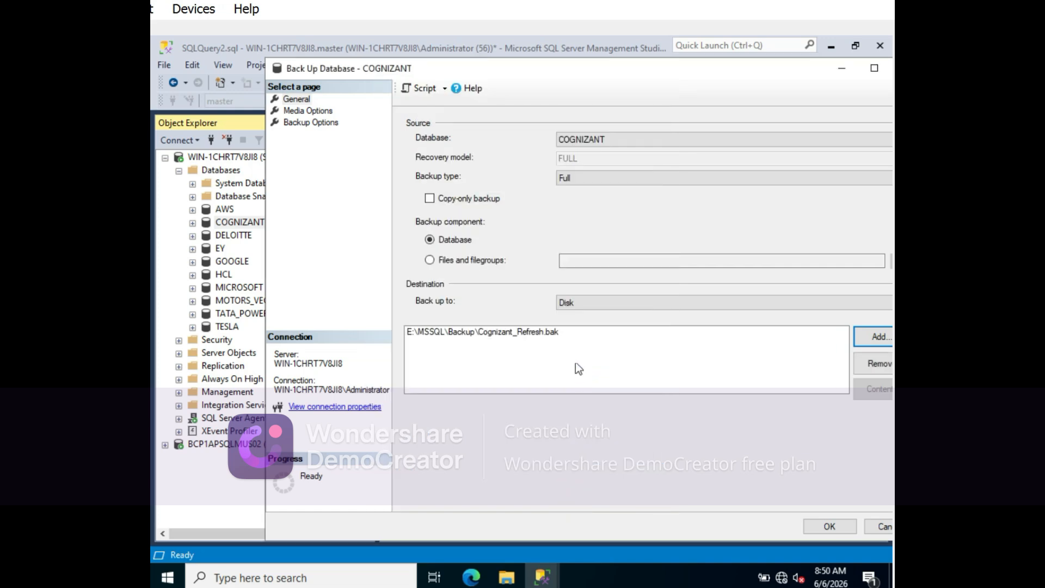
Step: Set the backup compression of the COGNIZANT backup to "Compress backup"
click(298, 123)
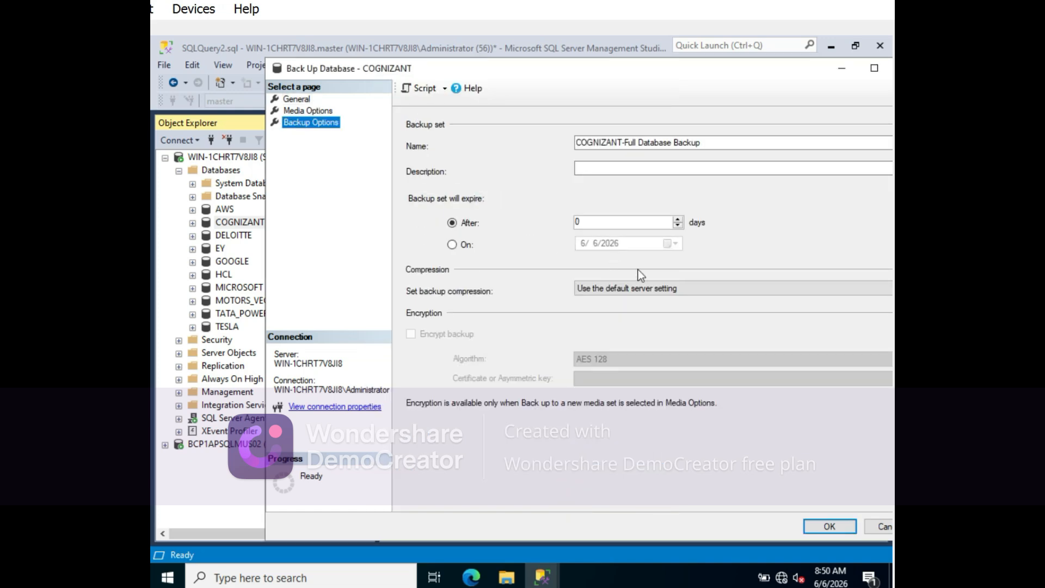
click(701, 290)
click(609, 310)
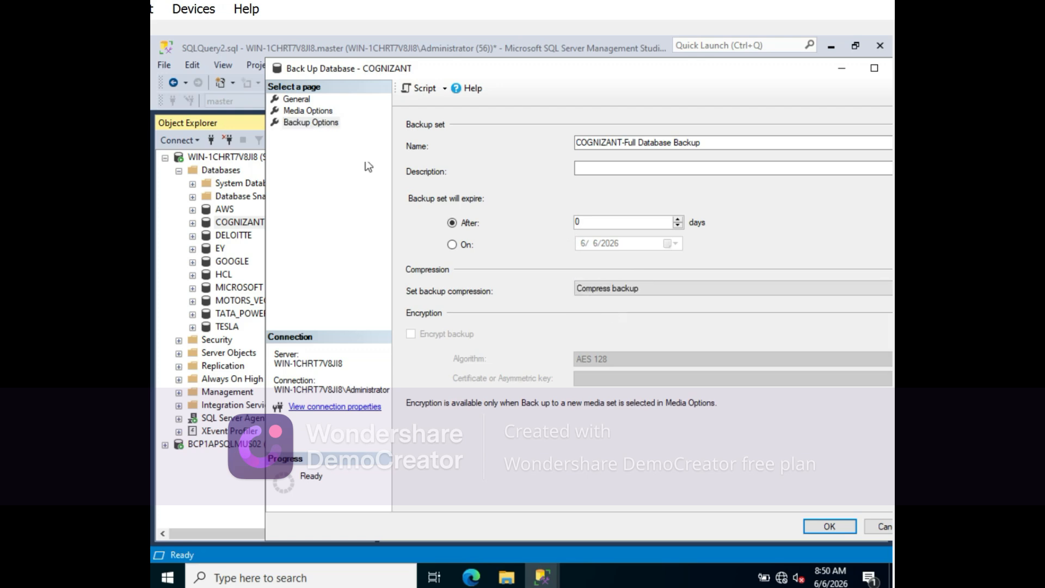
Step: Script the configured COGNIZANT backup to a new query window and move the backup dialog out of the way
click(296, 101)
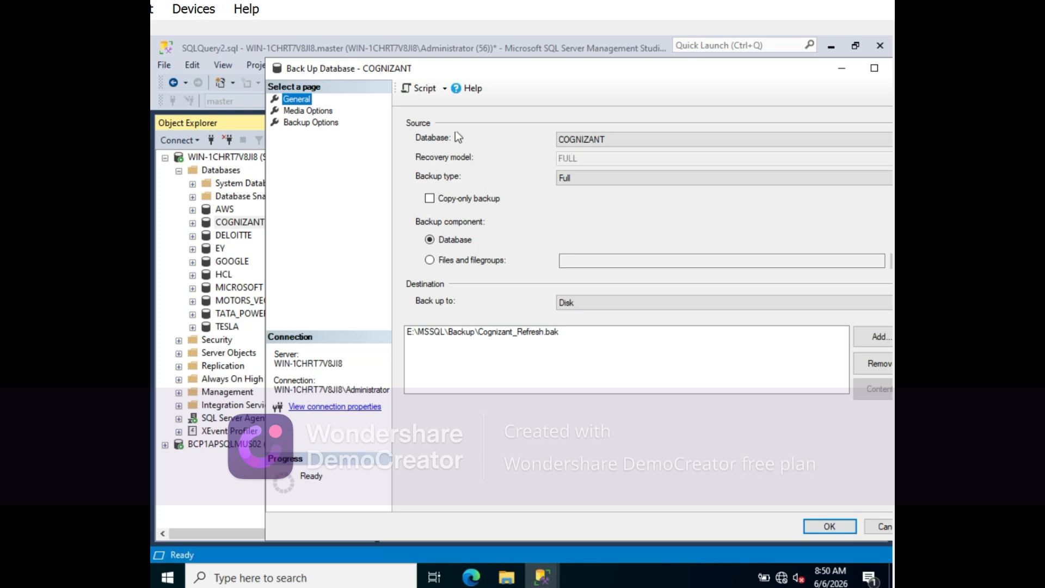
click(420, 89)
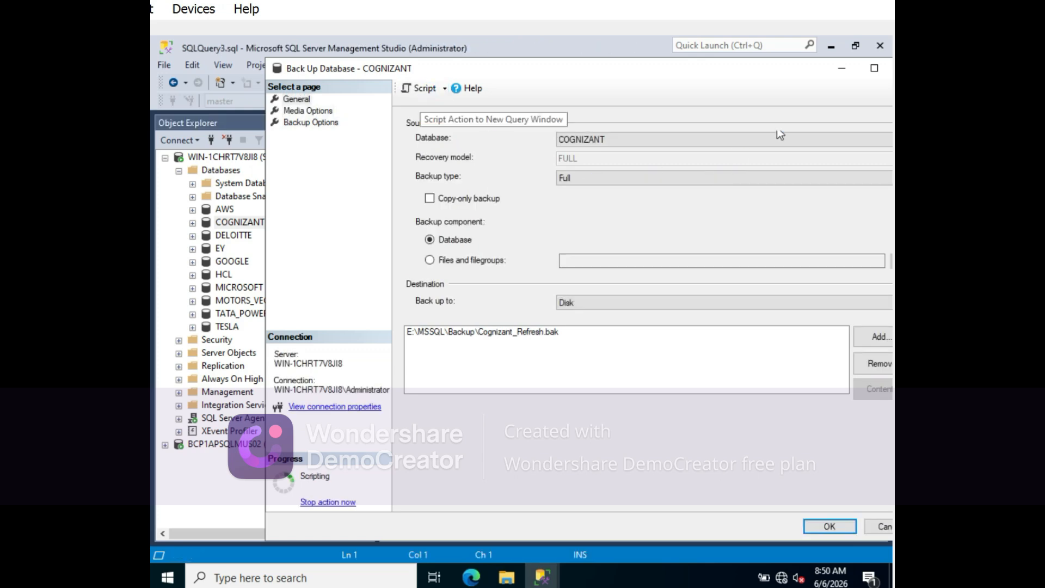
click(838, 73)
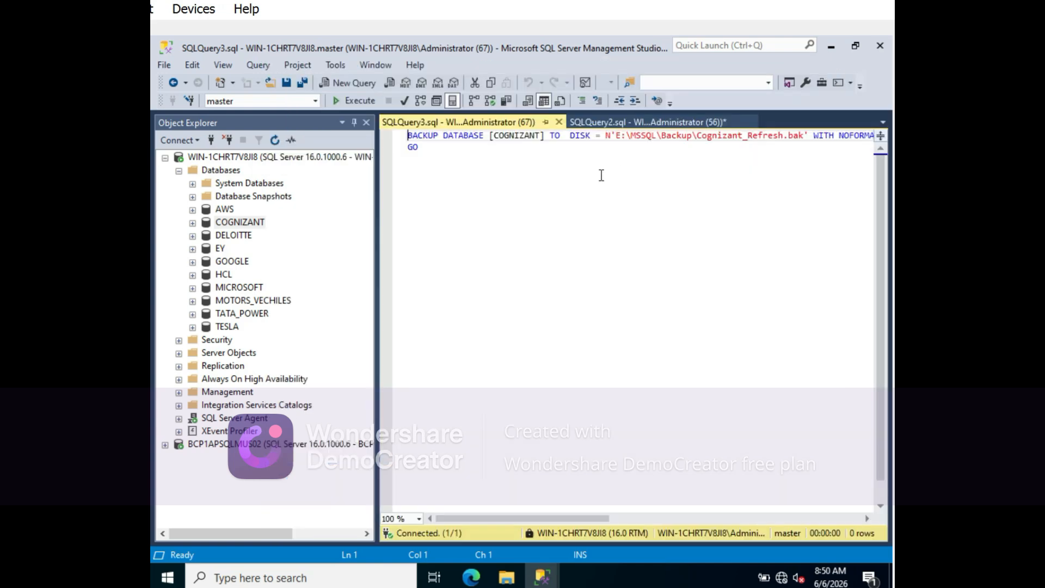
Step: Break the BACKUP DATABASE statement into separate lines before DISK, WITH and SKIP
click(570, 139)
key(Return)
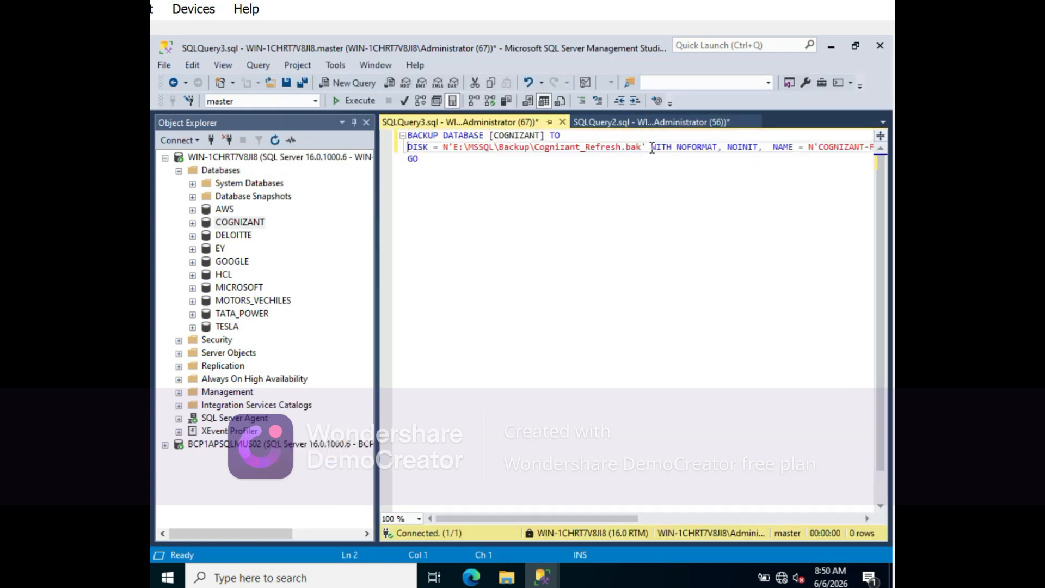
click(650, 147)
key(Return)
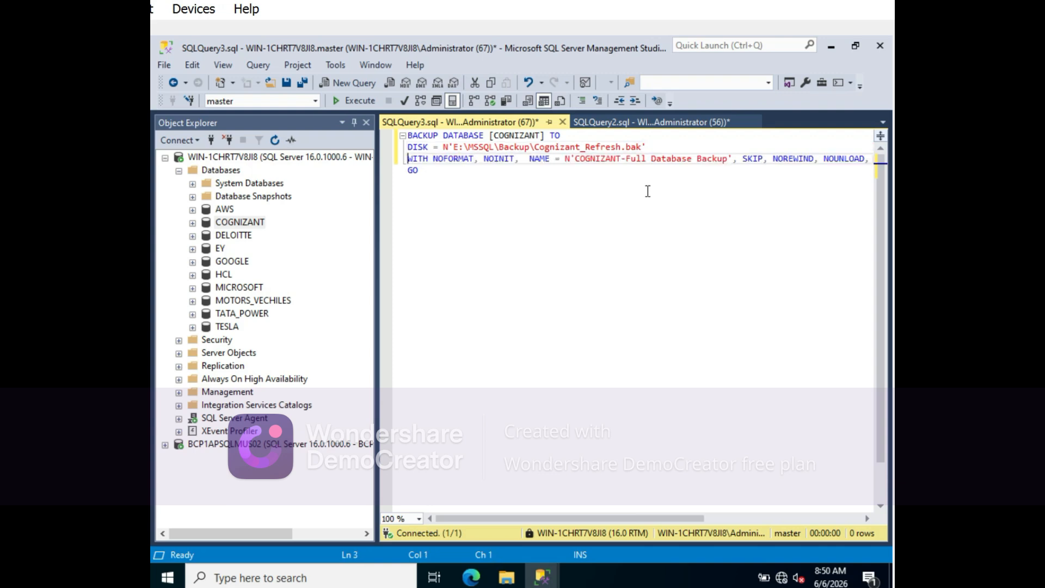
click(739, 159)
key(Return)
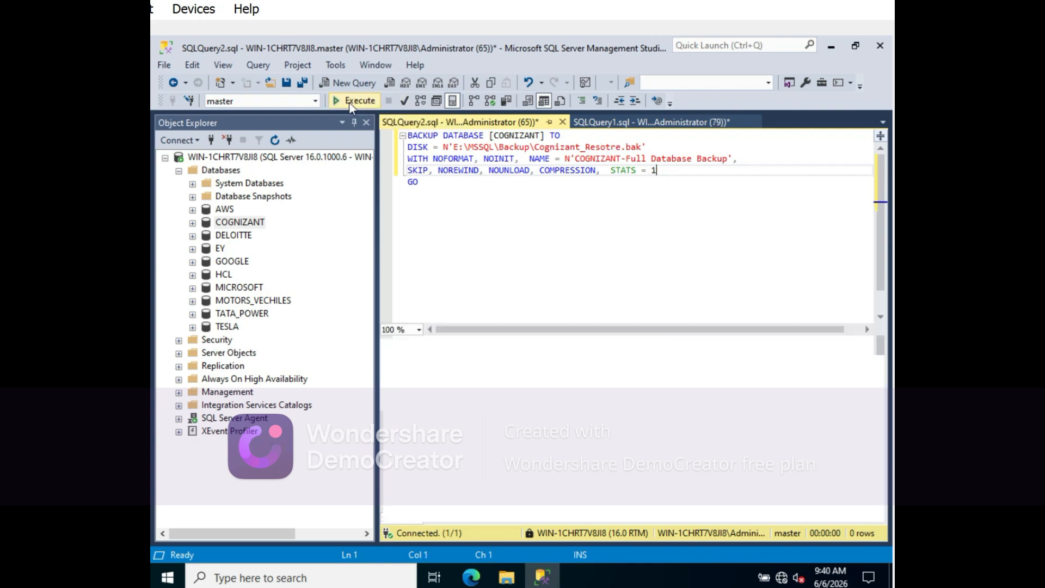
Step: Run the COGNIZANT backup script and check its messages and the backup file in E:\MSSQL\Backup
click(349, 103)
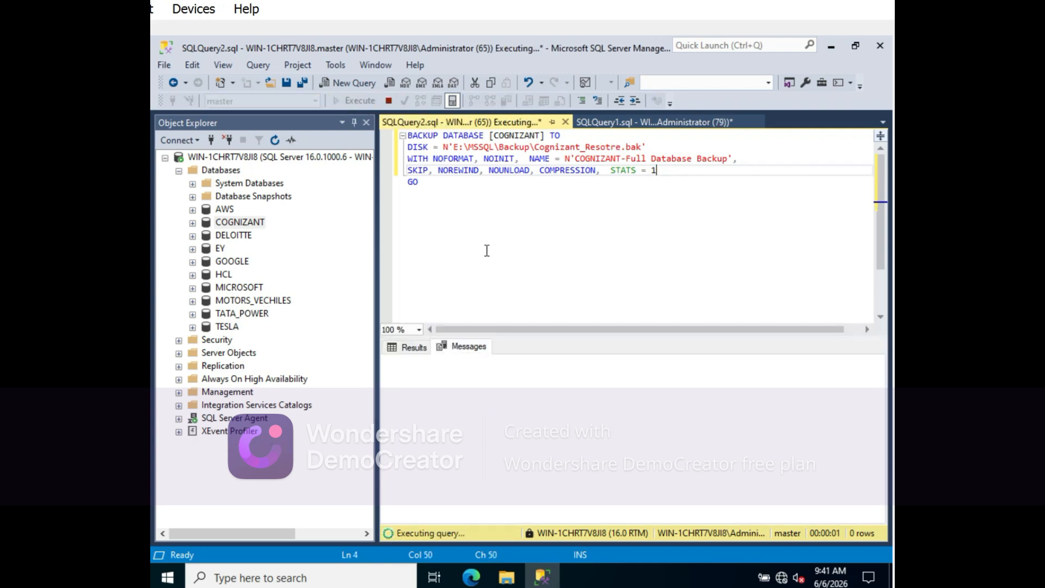
scroll(527, 423, down, 5)
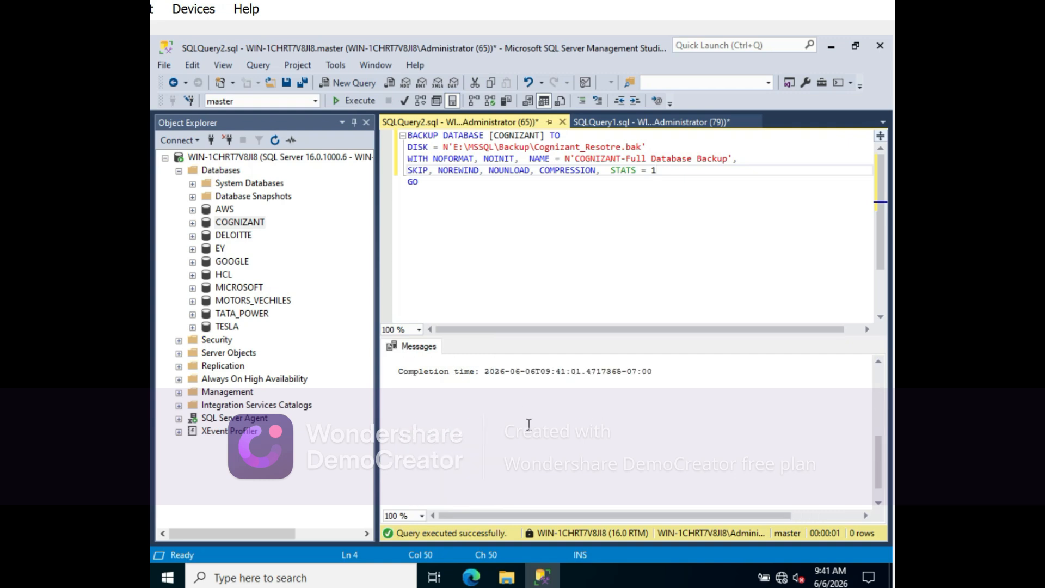
mouse_move(510, 576)
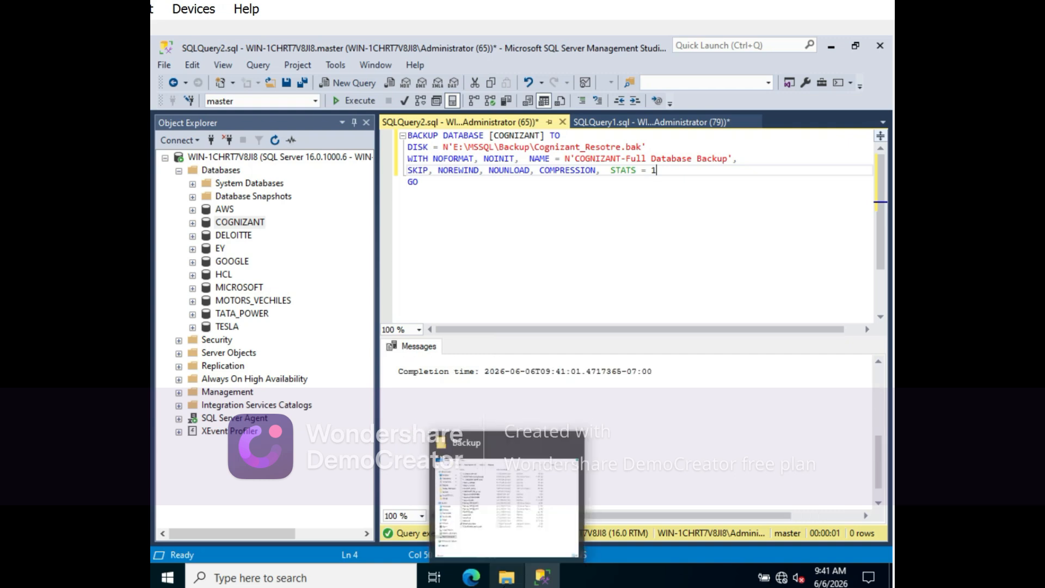
click(642, 405)
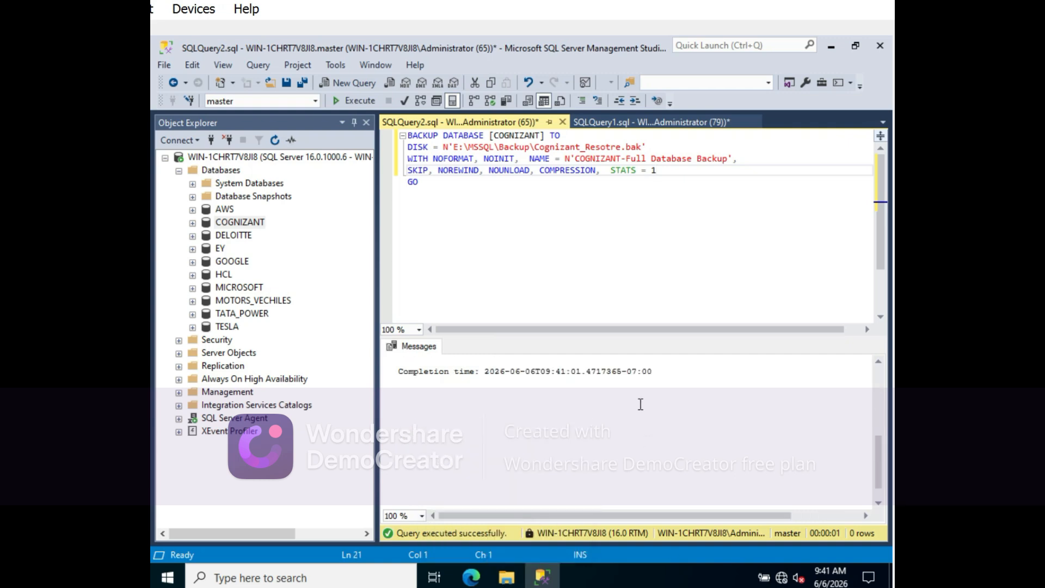
scroll(641, 404, up, 3)
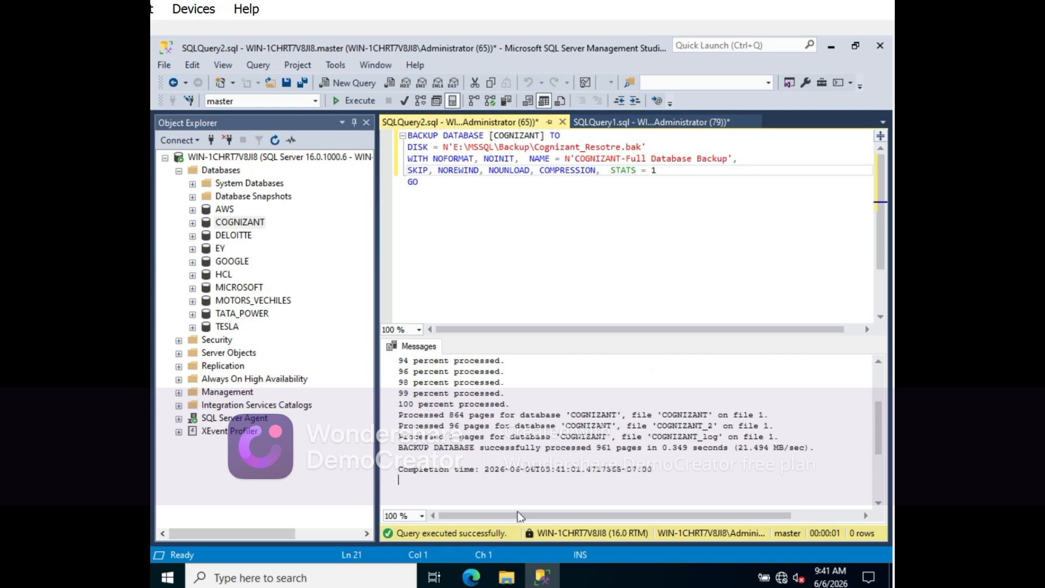
click(506, 580)
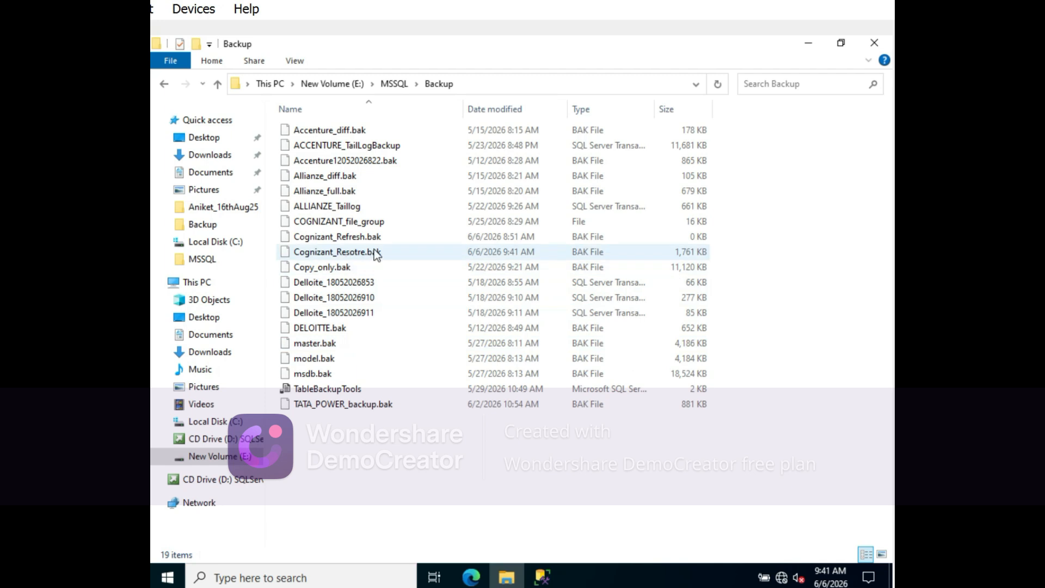
mouse_move(375, 254)
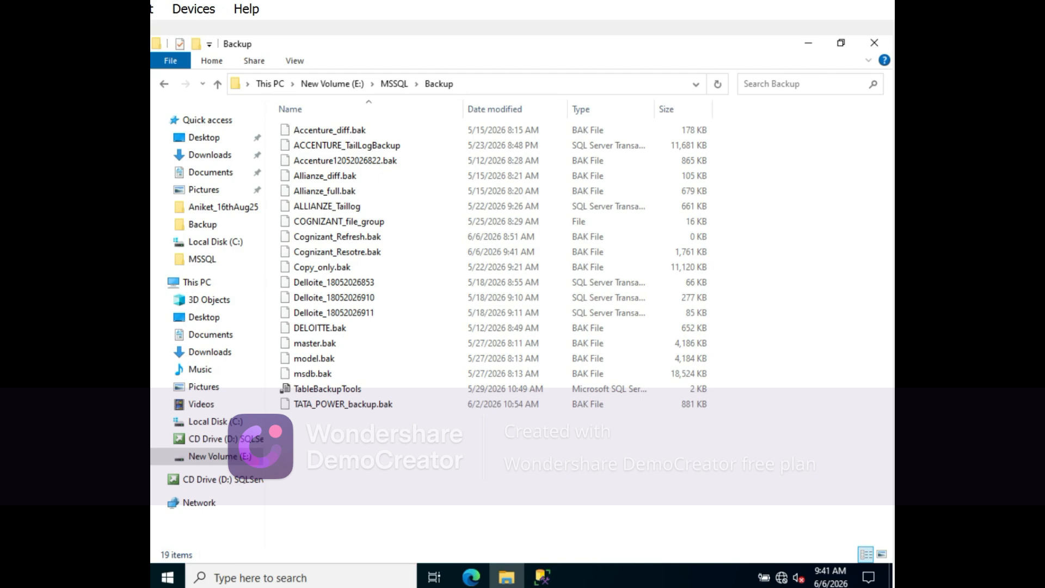
Step: Switch to the DBASQL01 machine and open File Explorer there
mouse_move(542, 577)
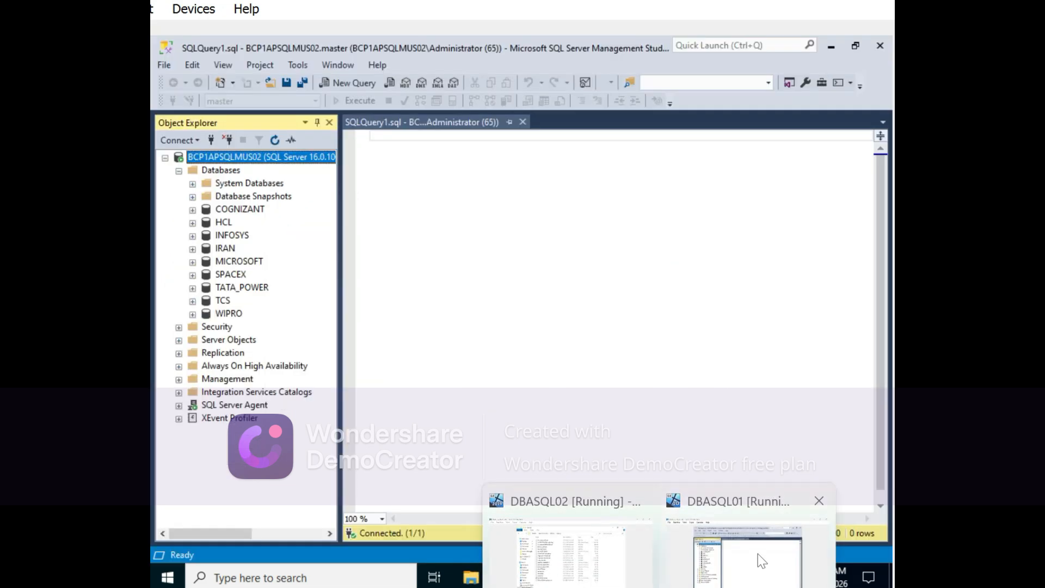
click(758, 554)
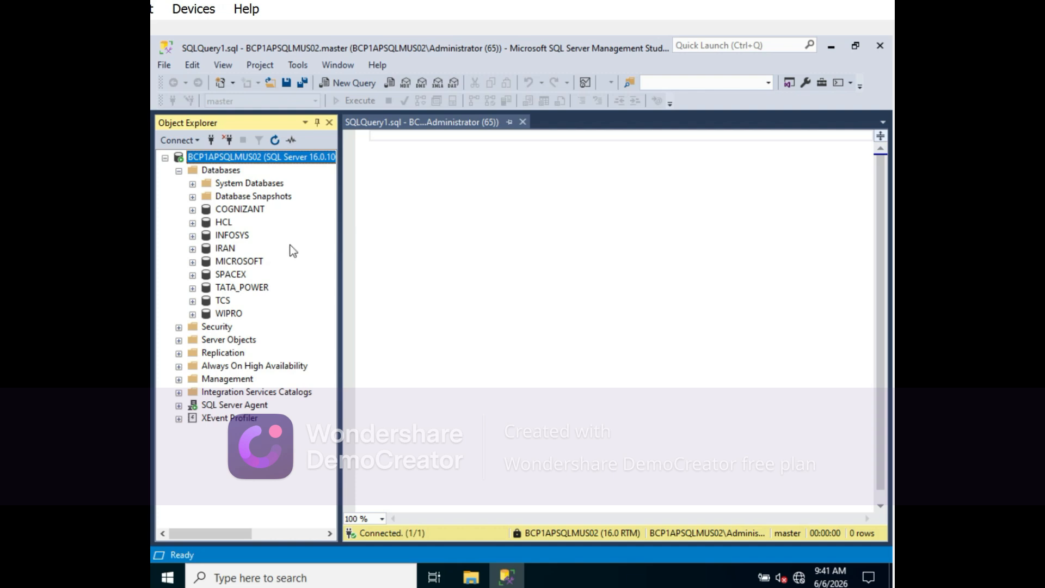
click(471, 576)
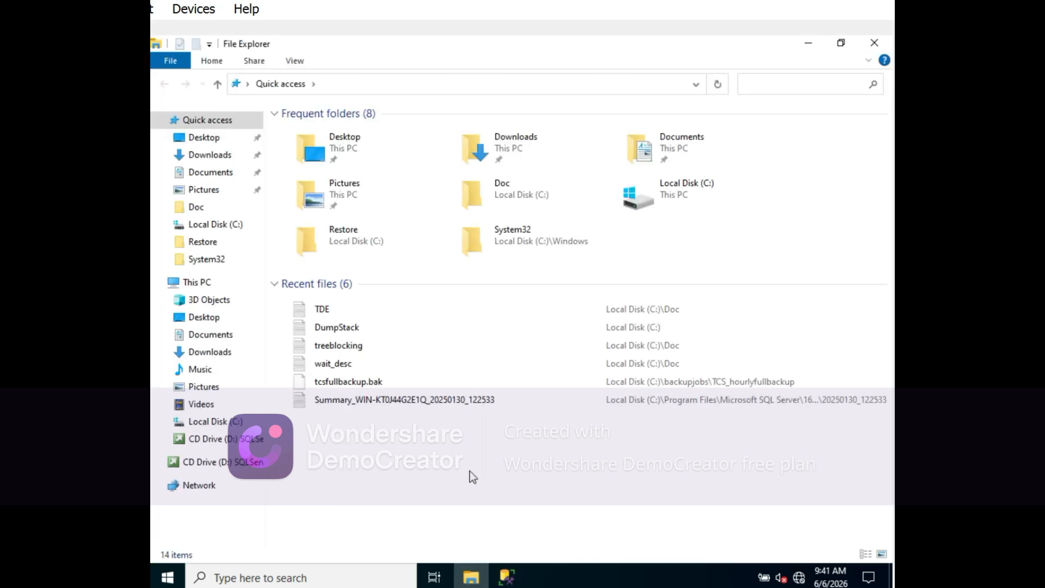
Step: Open the network path \\WIN-1CHRT7V8JI8\restore with Run and go up to that server's list of shared folders
click(266, 580)
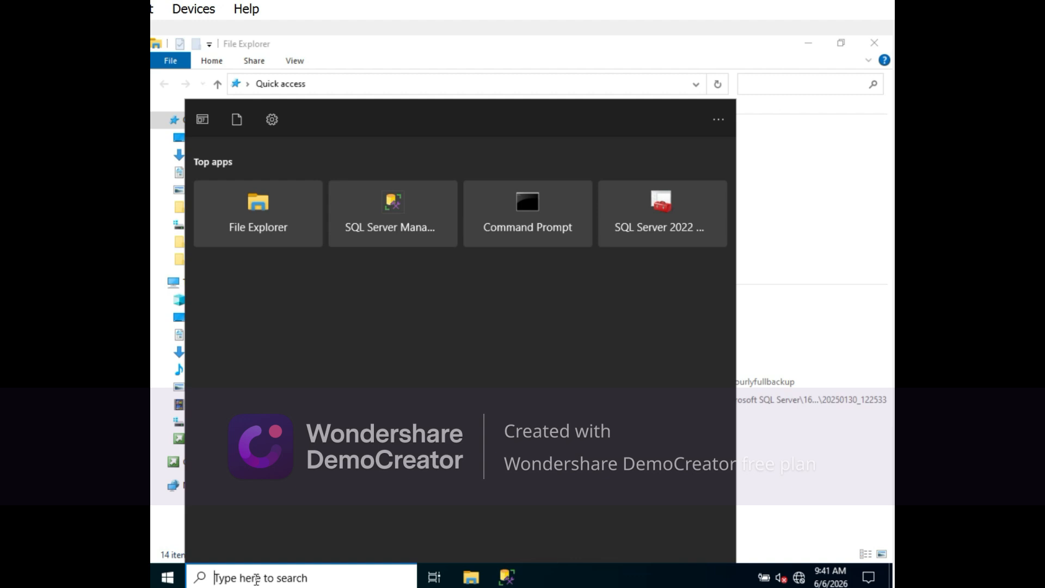
text(run)
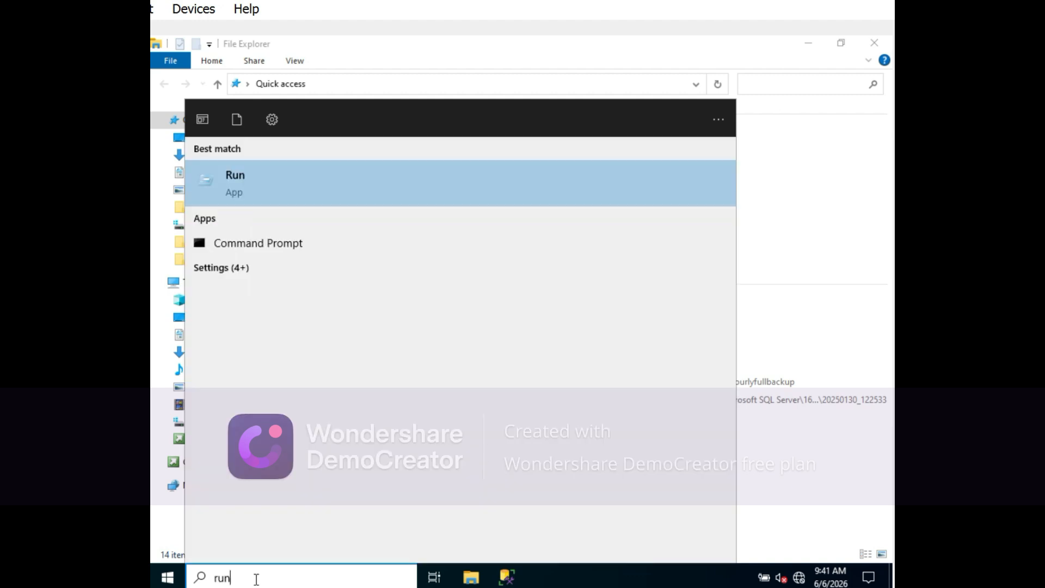
click(272, 179)
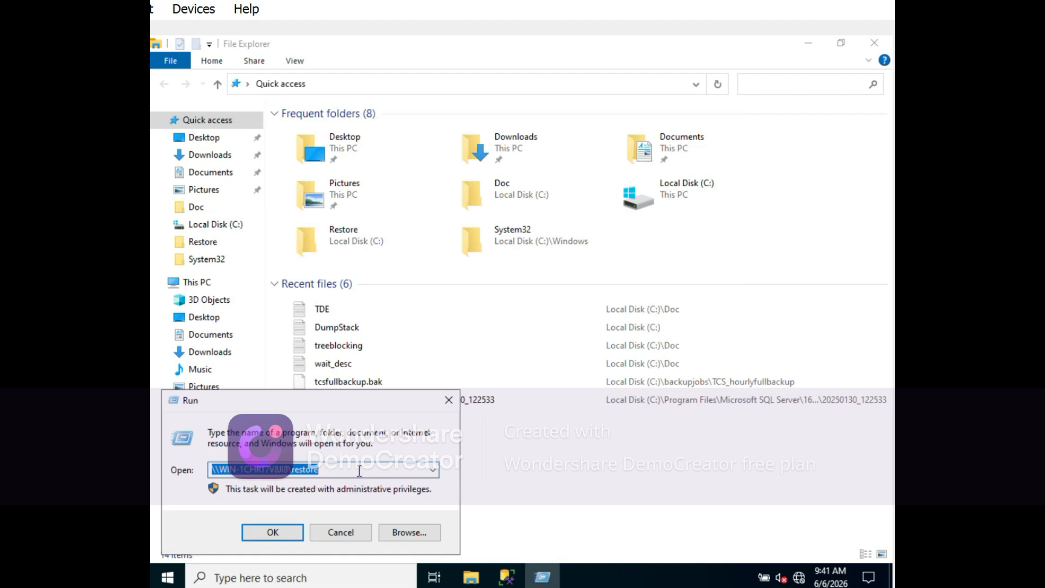
click(285, 532)
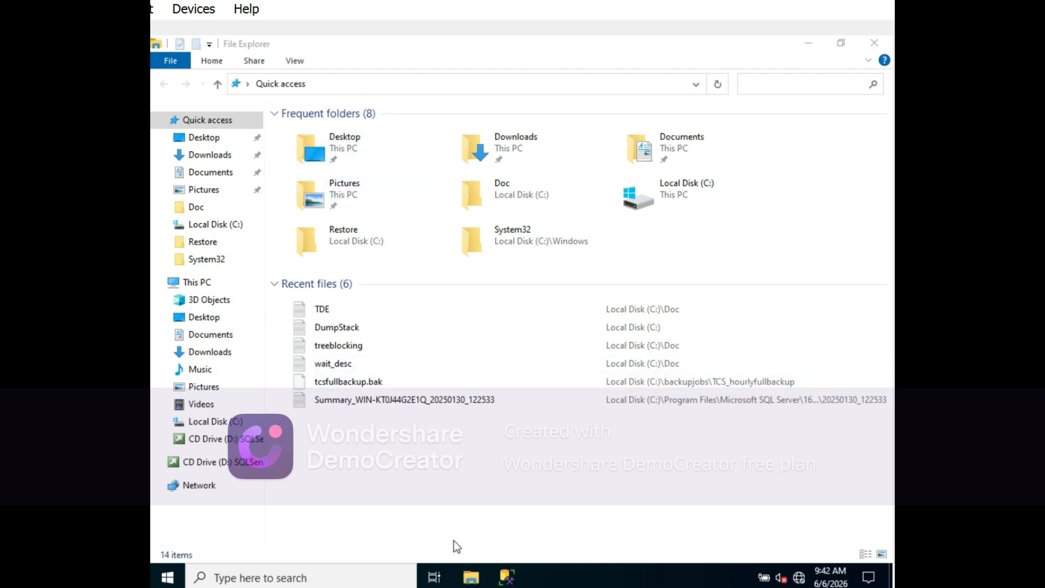
click(471, 578)
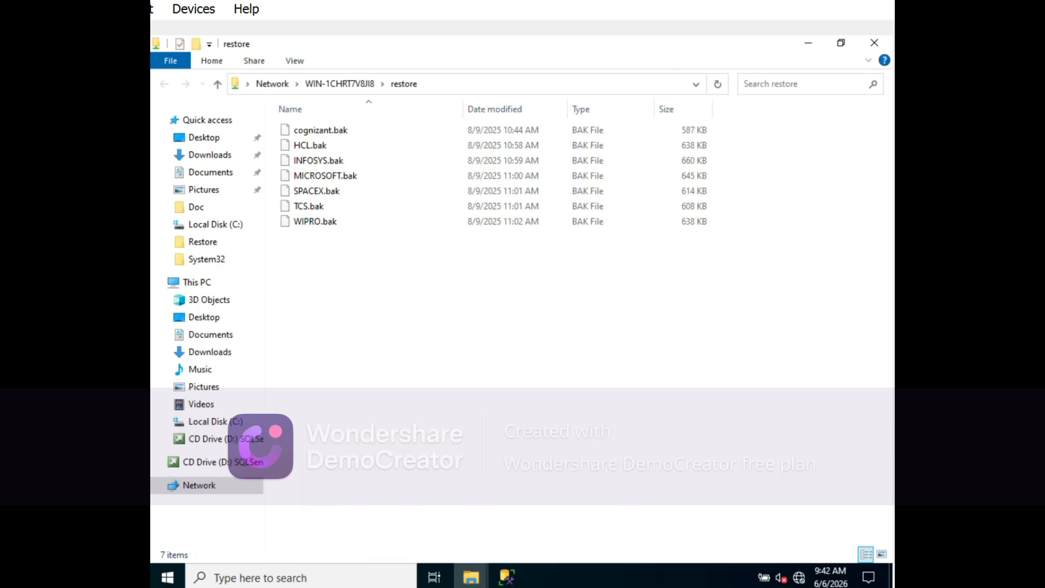
click(332, 83)
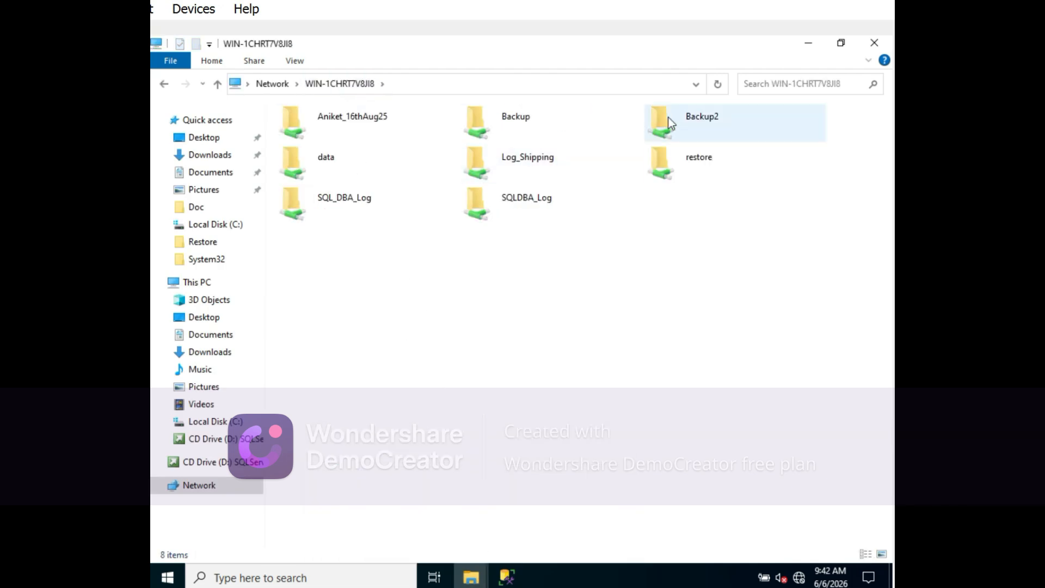
Step: Open the server's Backup2 share and copy the Cognizant_Resotre.bak file
double_click(671, 122)
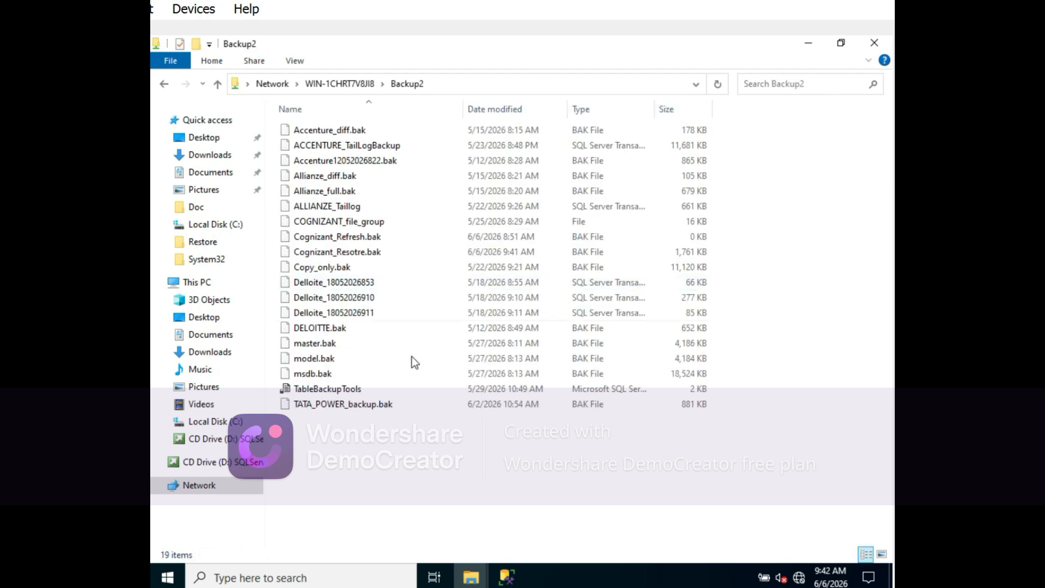
click(351, 251)
right_click(350, 251)
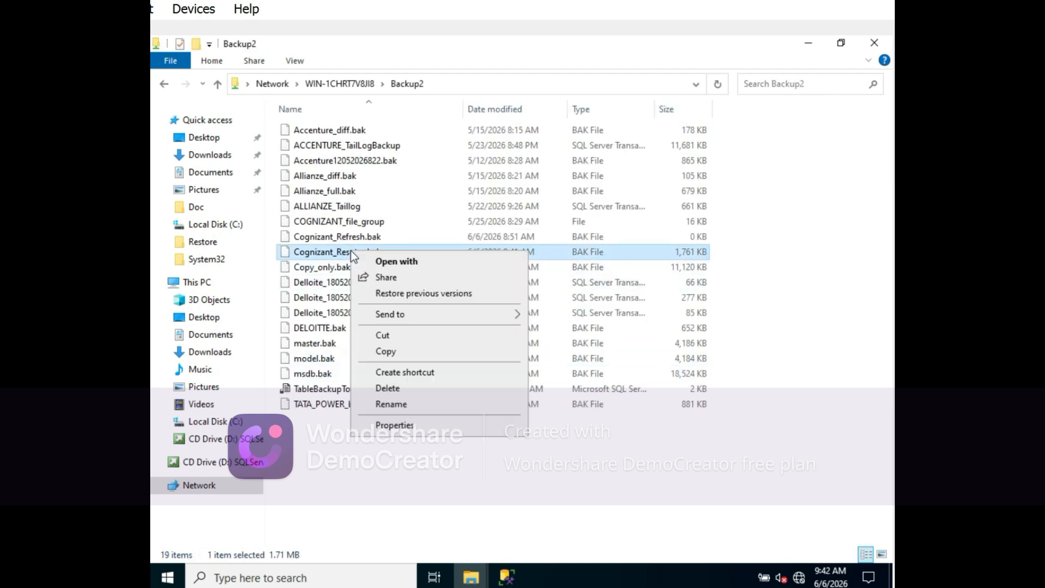
click(387, 353)
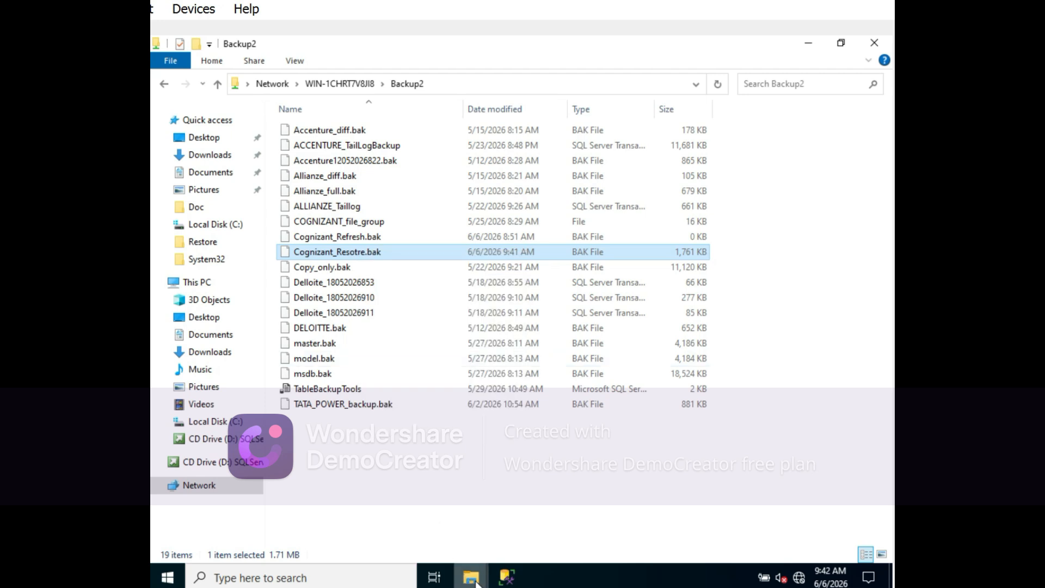
Step: Switch to the other File Explorer window, open C:\Restore and delete the old Cognizant_Restore.bak file
mouse_move(475, 581)
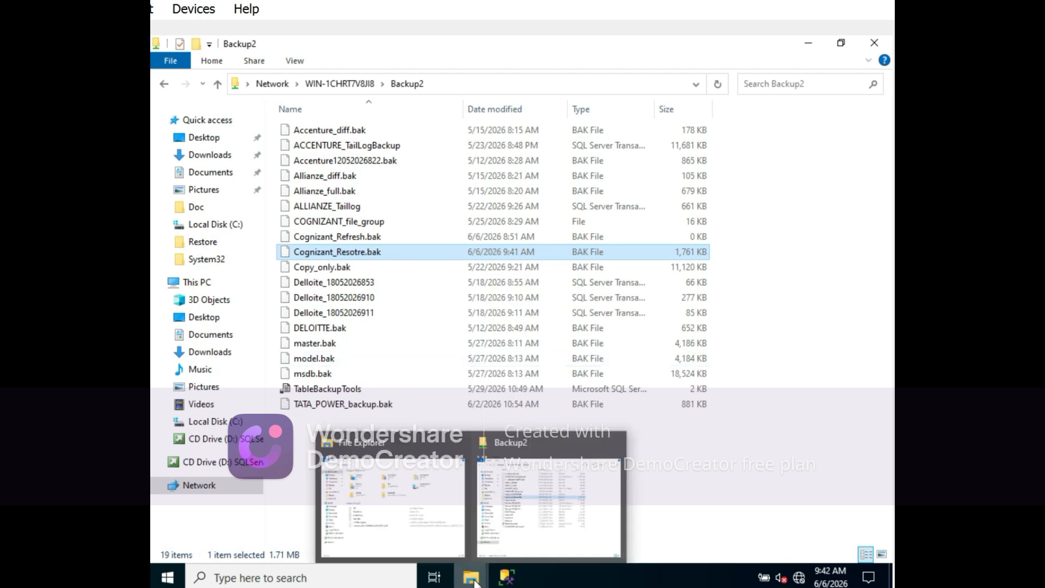
click(385, 499)
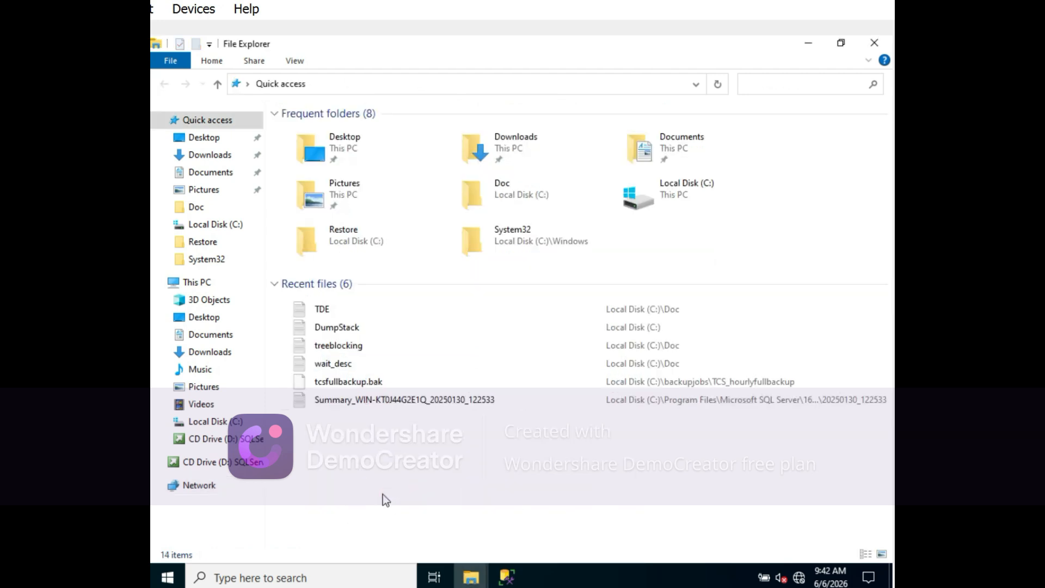
click(203, 281)
double_click(372, 289)
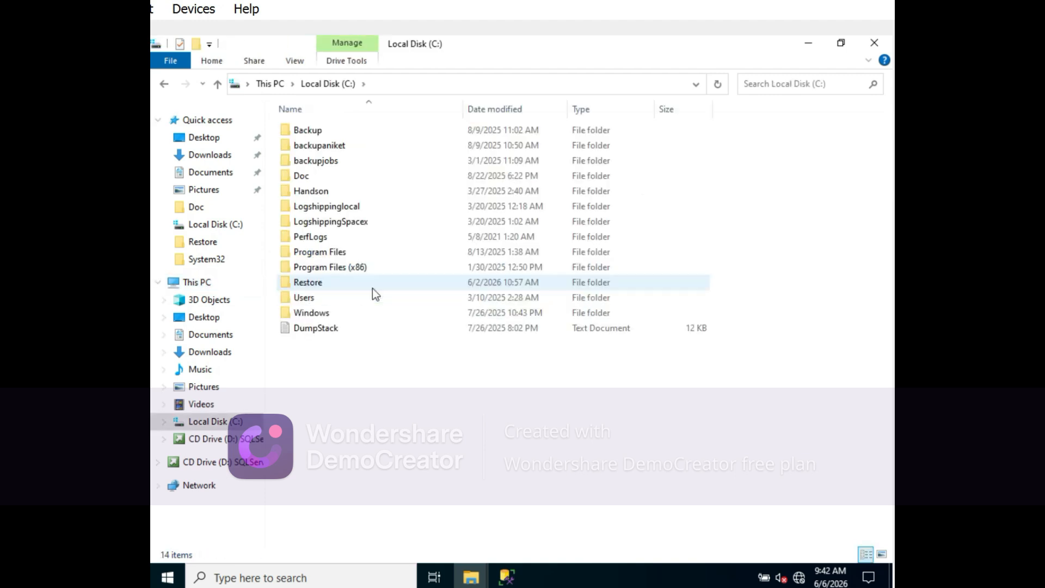
double_click(305, 283)
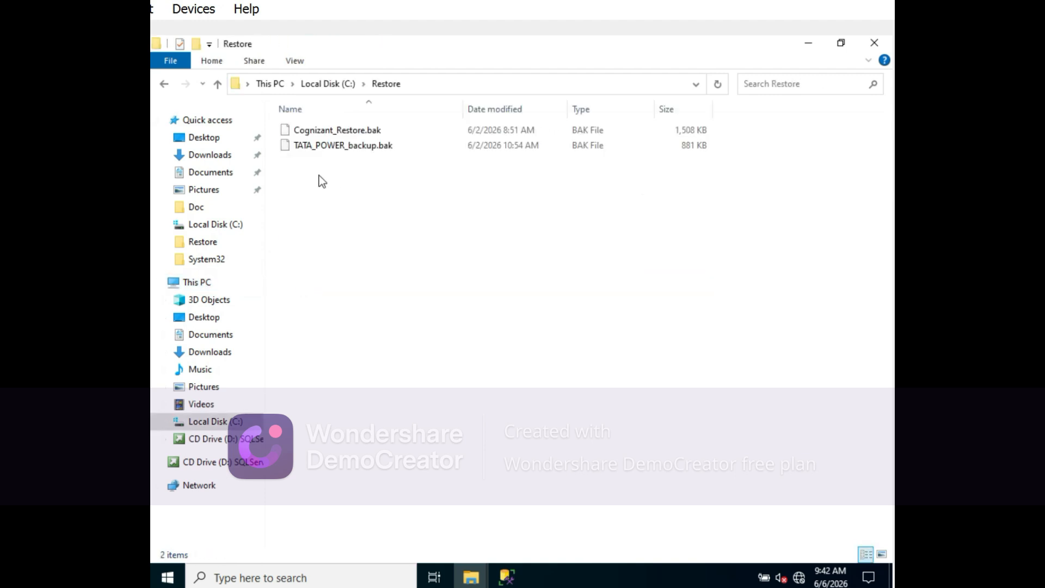
right_click(323, 134)
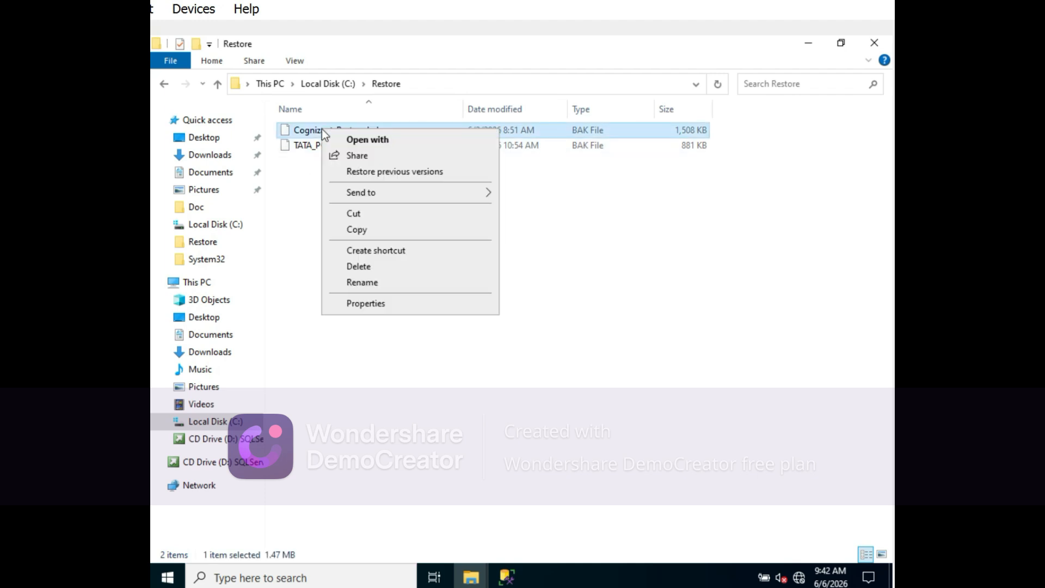
click(359, 265)
Step: Paste the copied Cognizant_Resotre.bak backup into the C:\Restore folder
right_click(298, 169)
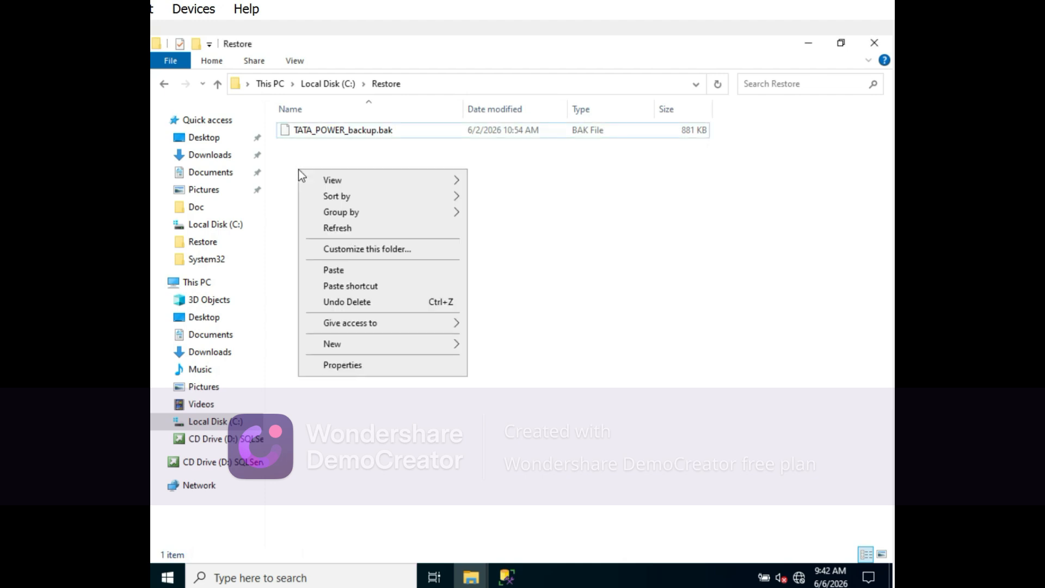
click(327, 270)
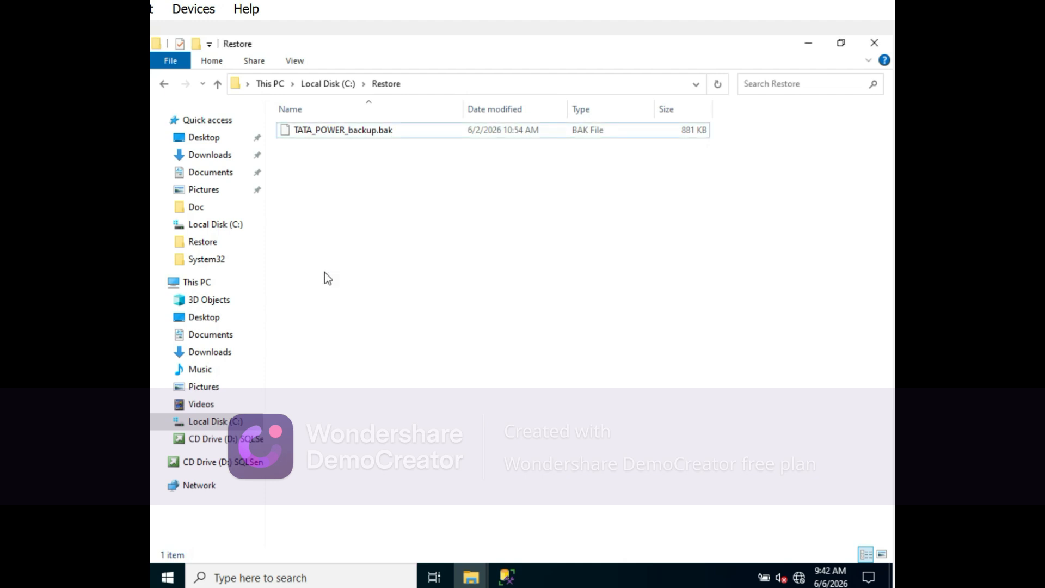
click(496, 238)
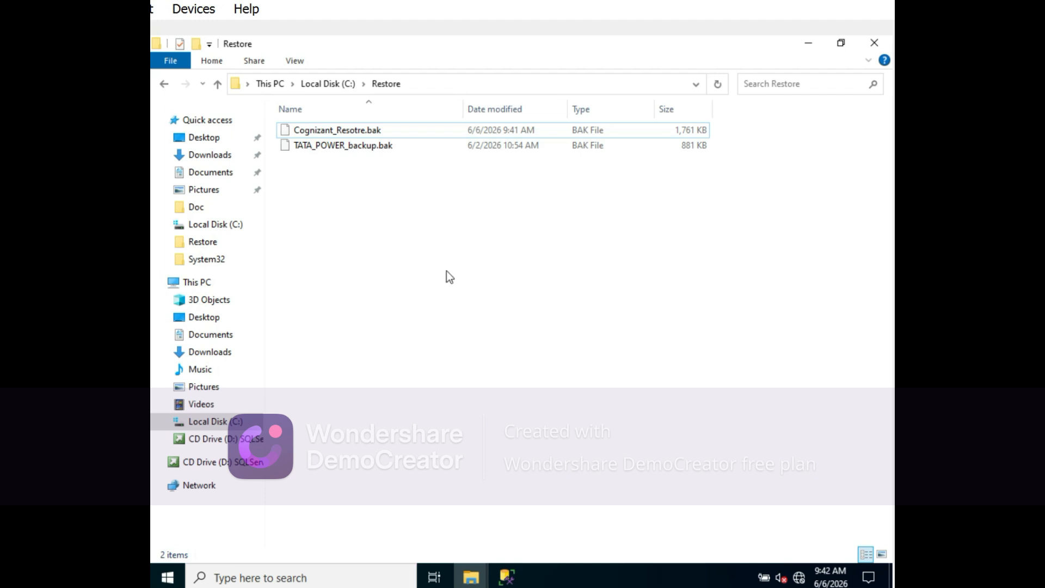
Step: Switch to SQL Server Management Studio and start Restore Database for the Databases node of BCP1APSQLMUS02
mouse_move(506, 578)
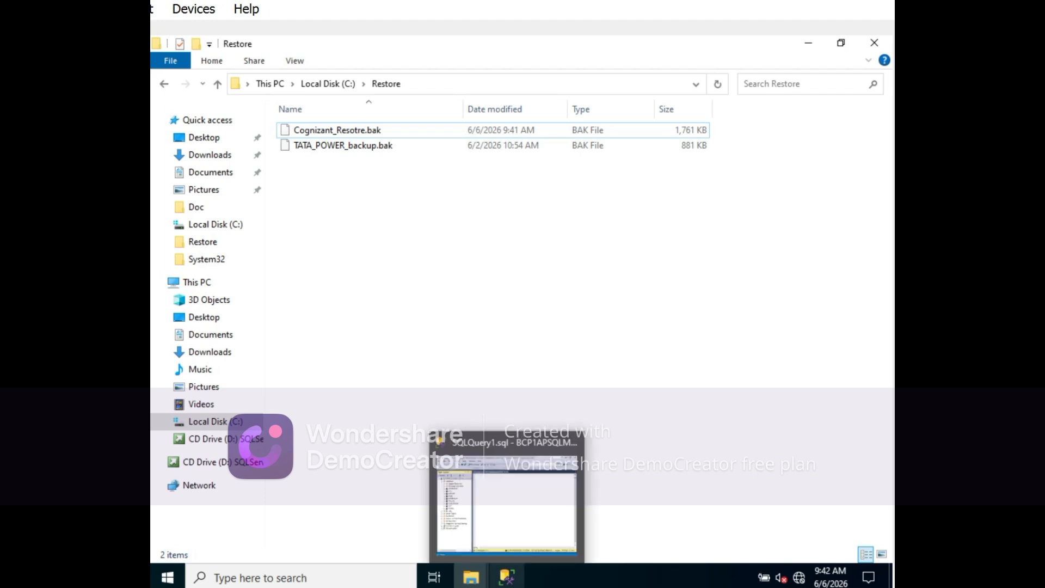
click(494, 518)
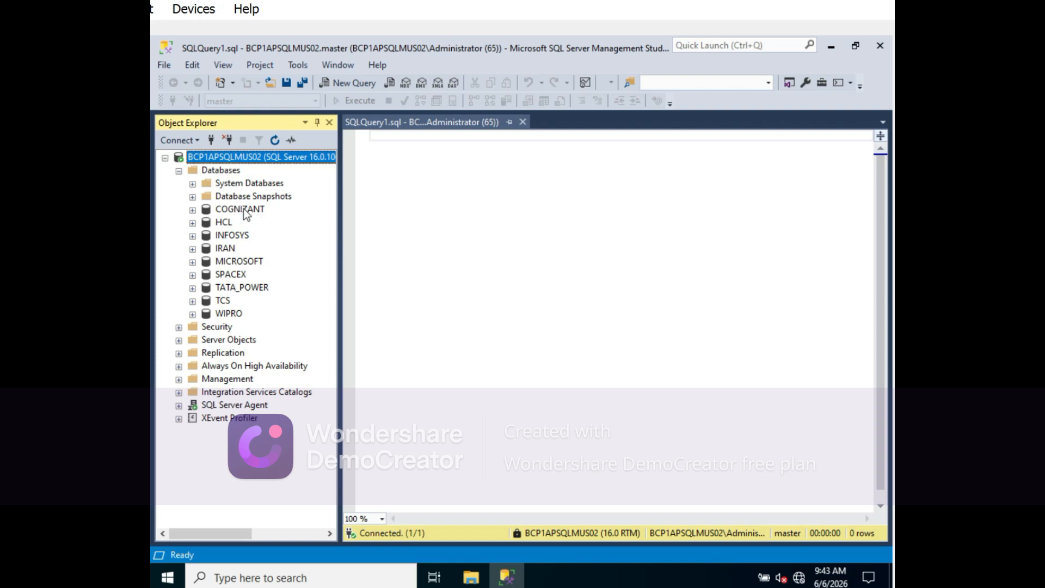
click(223, 173)
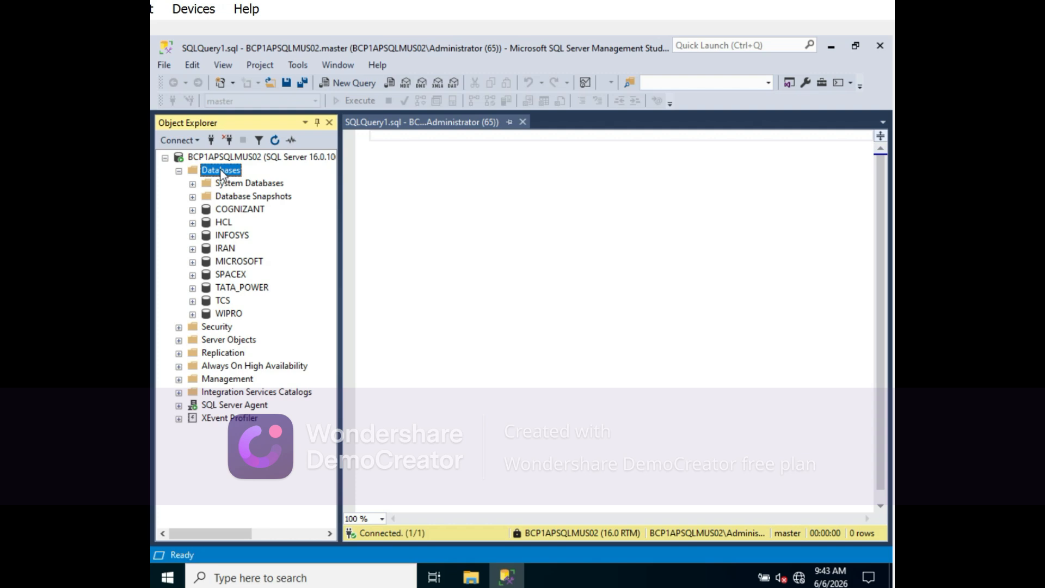
right_click(221, 174)
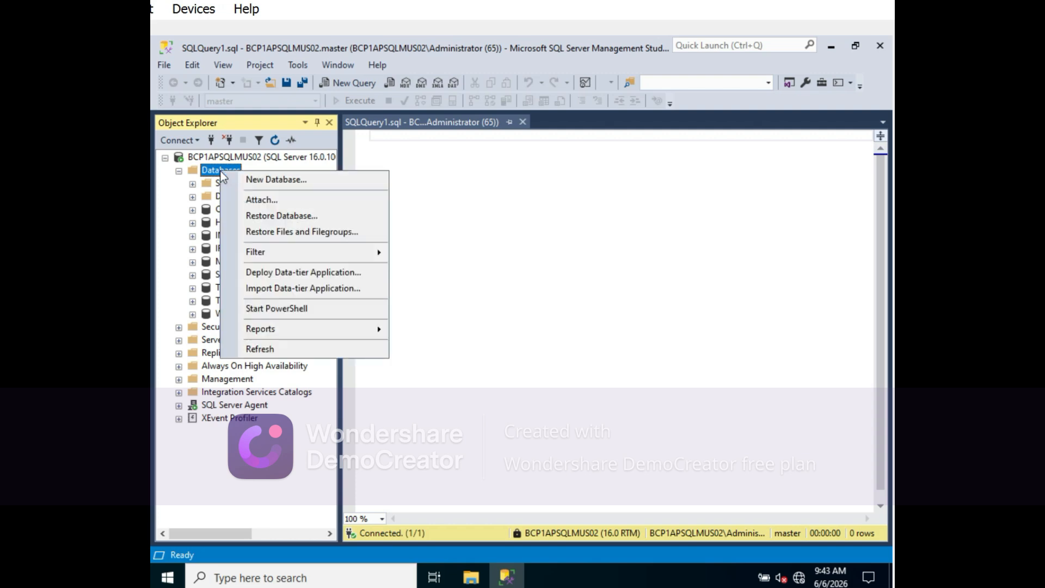
click(251, 220)
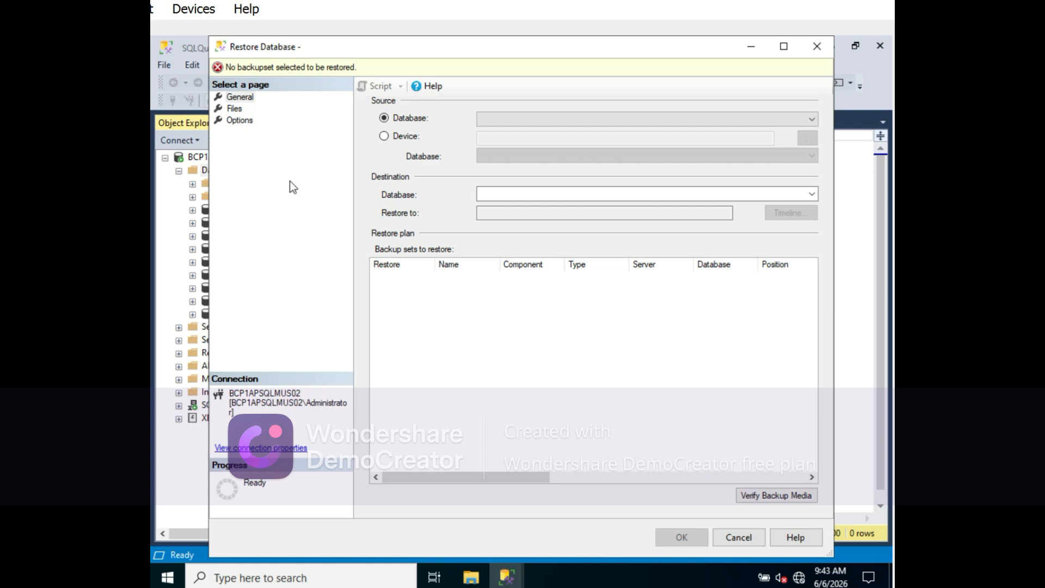
Step: Set the restore source to a device and add the backup file C:\Restore\Cognizant_Resotre.bak
click(383, 136)
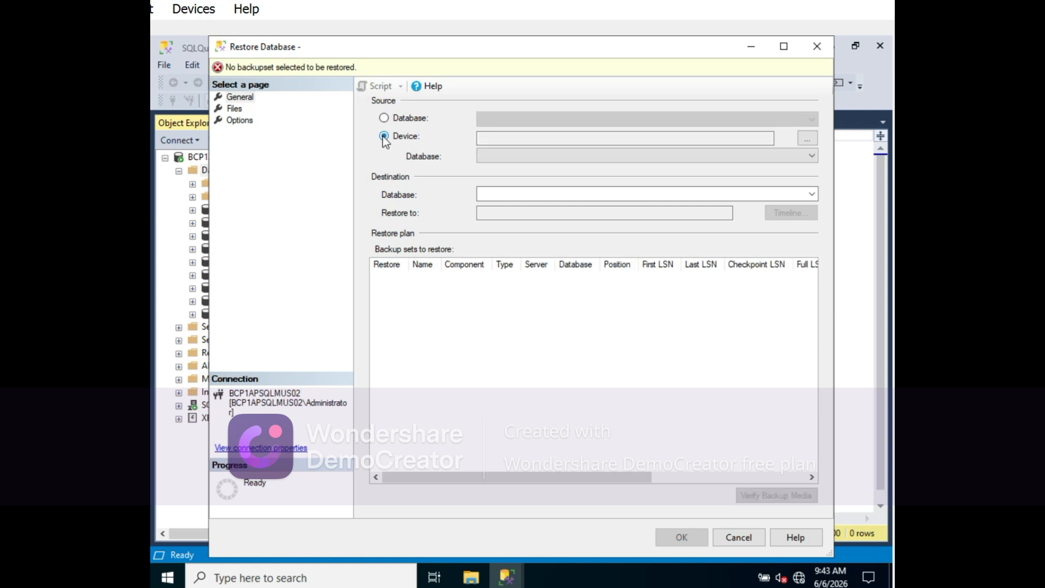
click(808, 138)
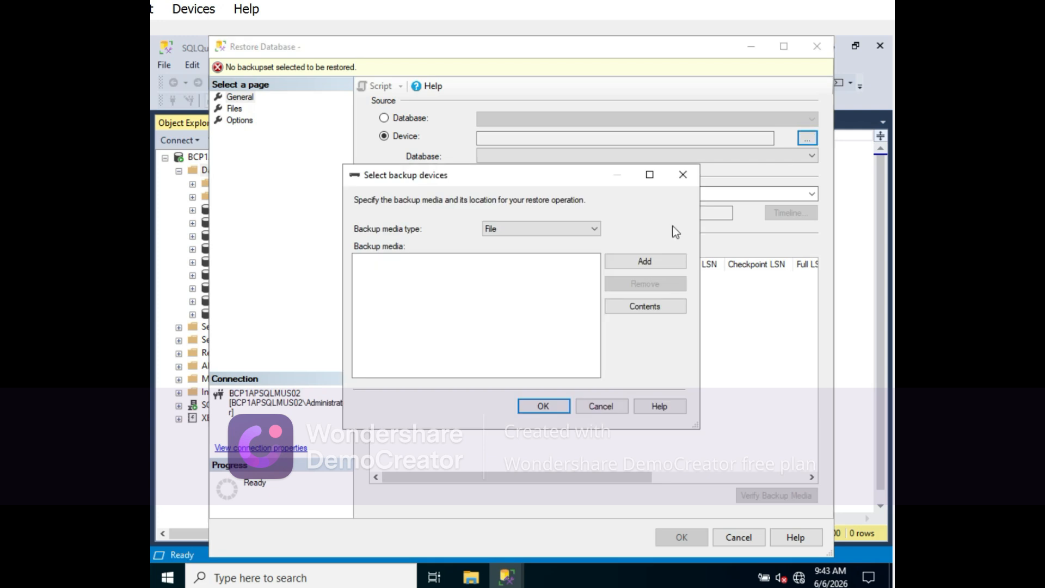
click(651, 260)
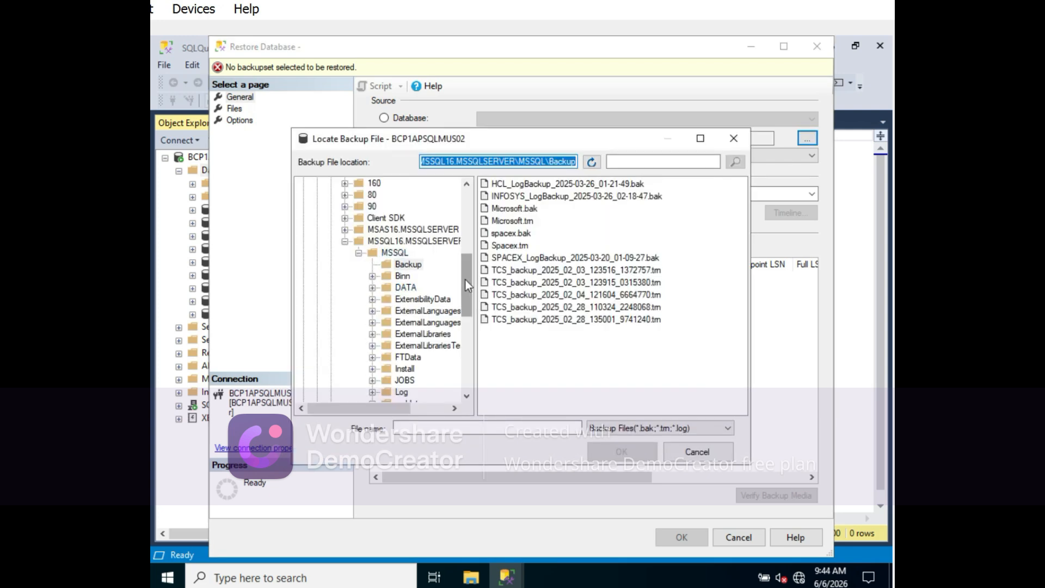
mouse_move(465, 279)
mouse_down()
mouse_move(474, 350)
mouse_move(466, 279)
mouse_up()
drag(463, 263, 472, 352)
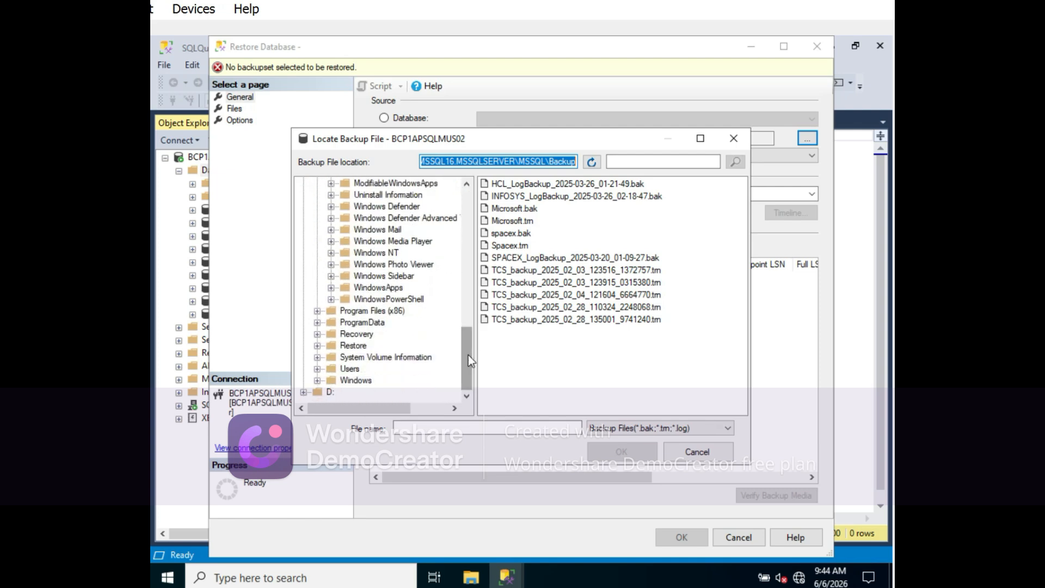
click(318, 351)
click(353, 346)
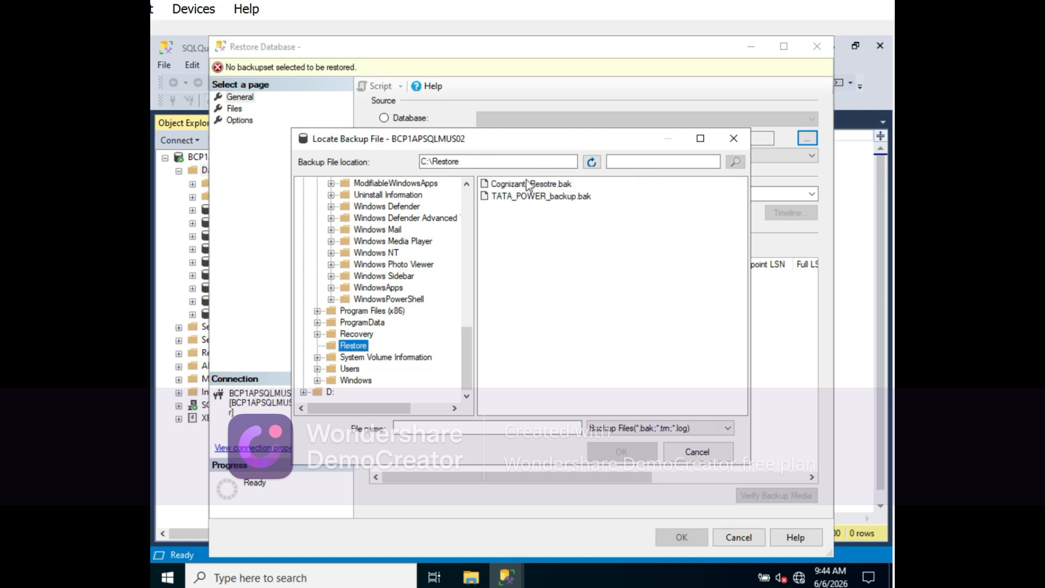
double_click(527, 181)
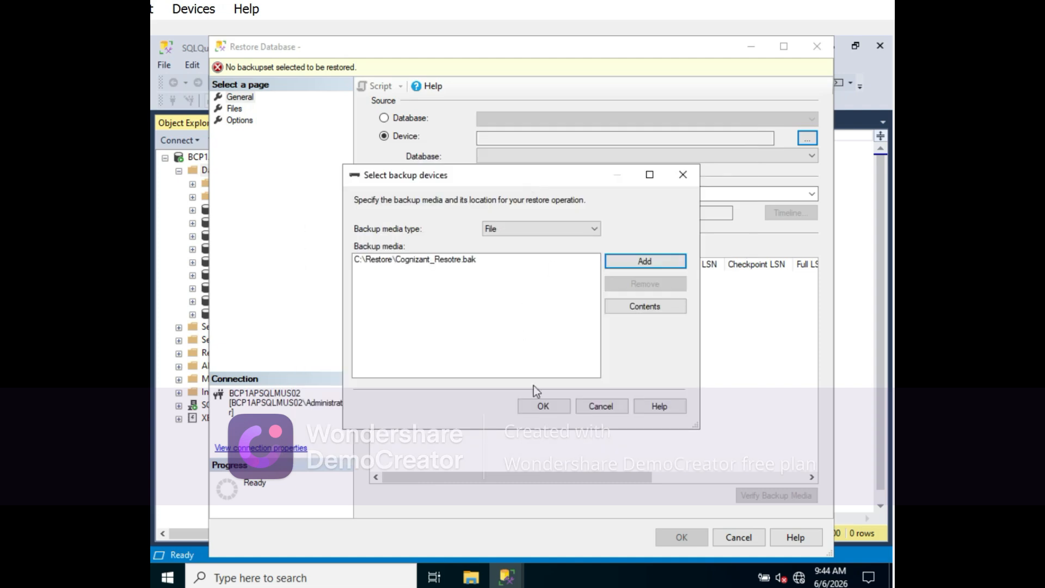
click(535, 408)
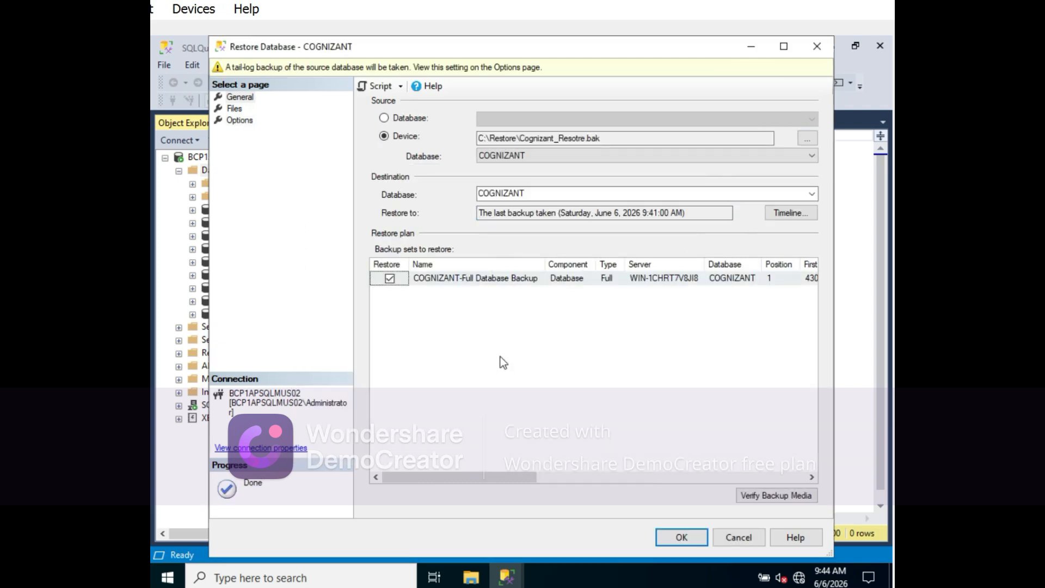
Step: Review the COGNIZANT backup set's details in the restore plan and the restore locations of its database files
scroll(569, 360, right, 10)
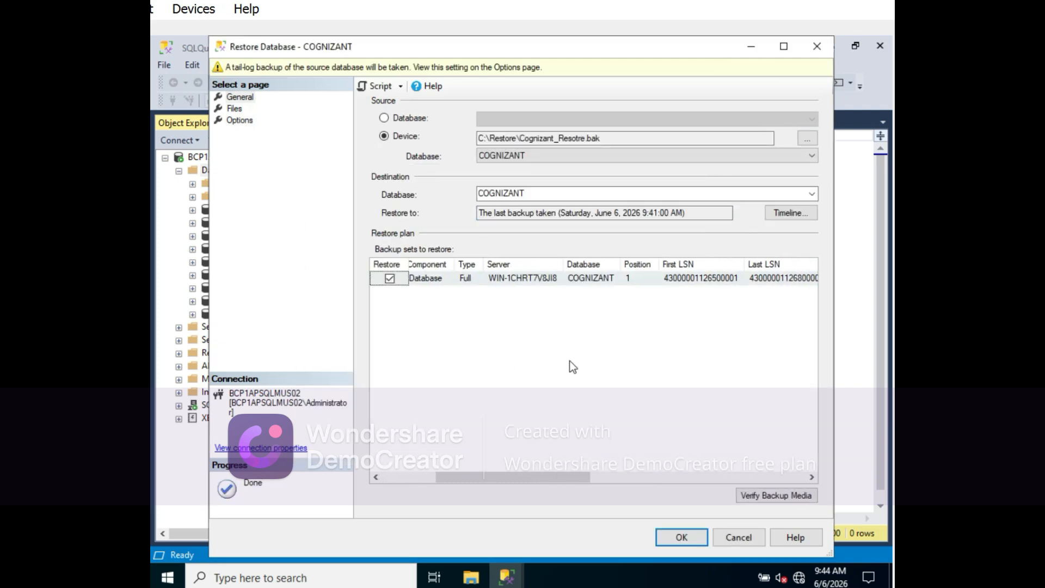
scroll(570, 364, right, 3)
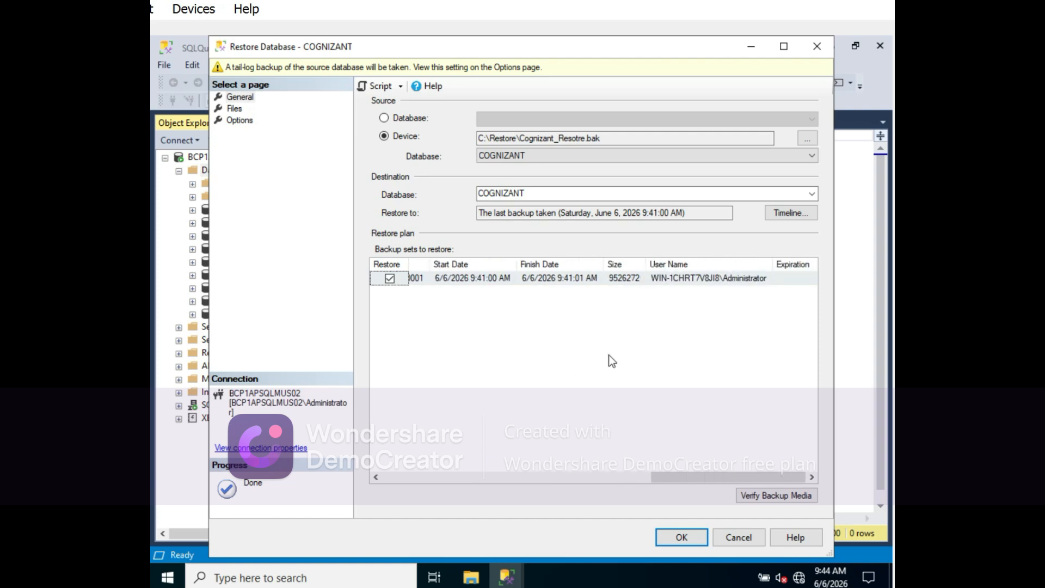
click(235, 109)
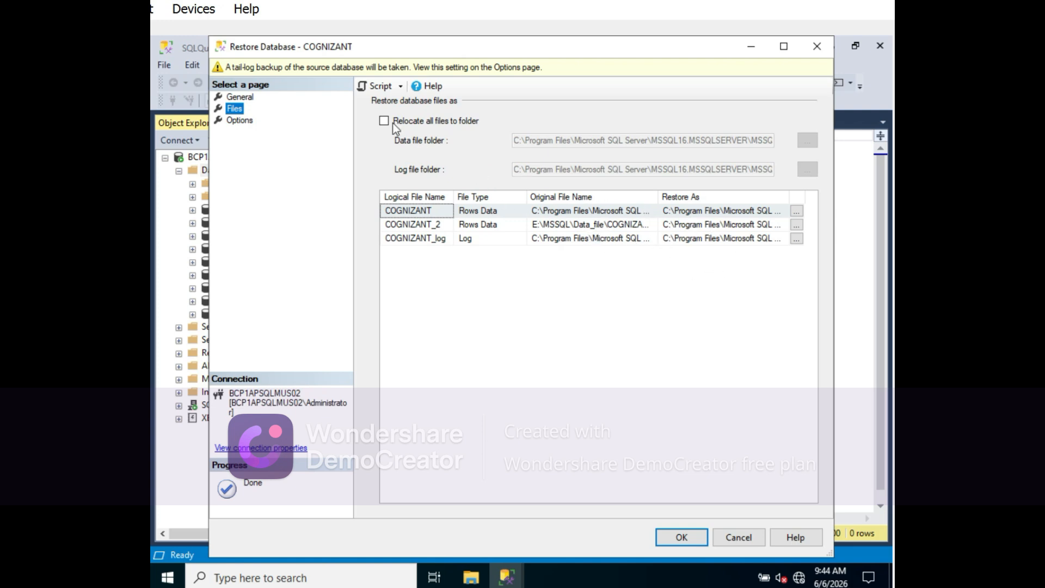
Step: Enable overwriting the existing database (WITH REPLACE) in the restore options and script the restore to a query window
click(242, 120)
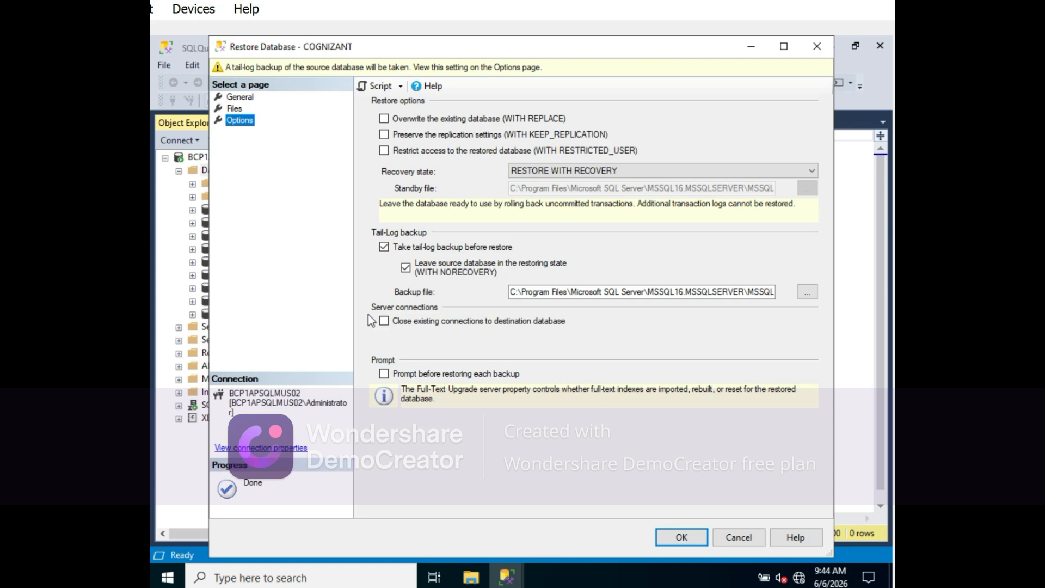
click(384, 119)
click(376, 89)
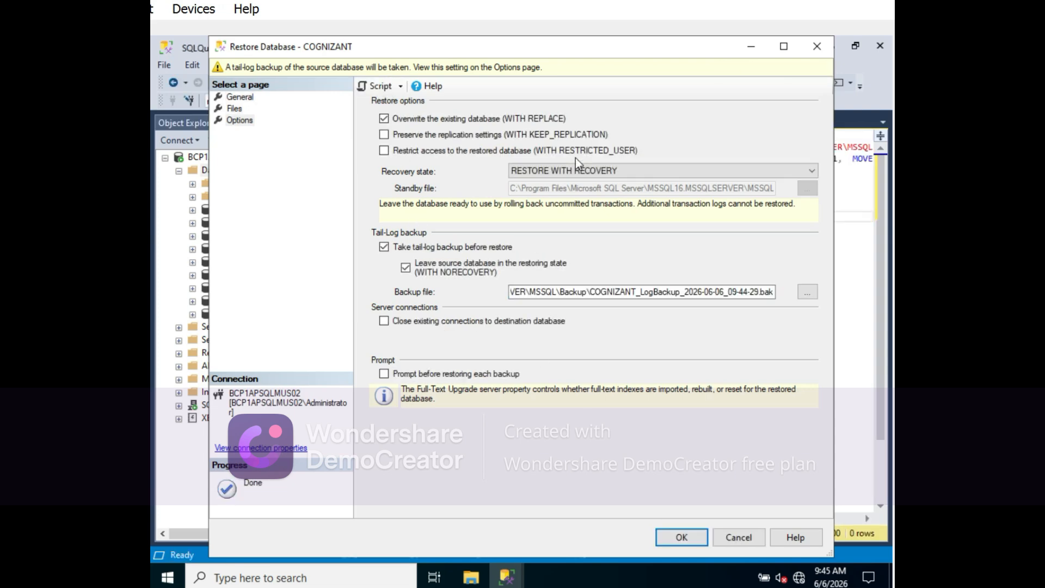
Step: Minimize the Restore Database dialog and read the generated BACKUP LOG and RESTORE DATABASE statements to the ends of their lines
click(755, 49)
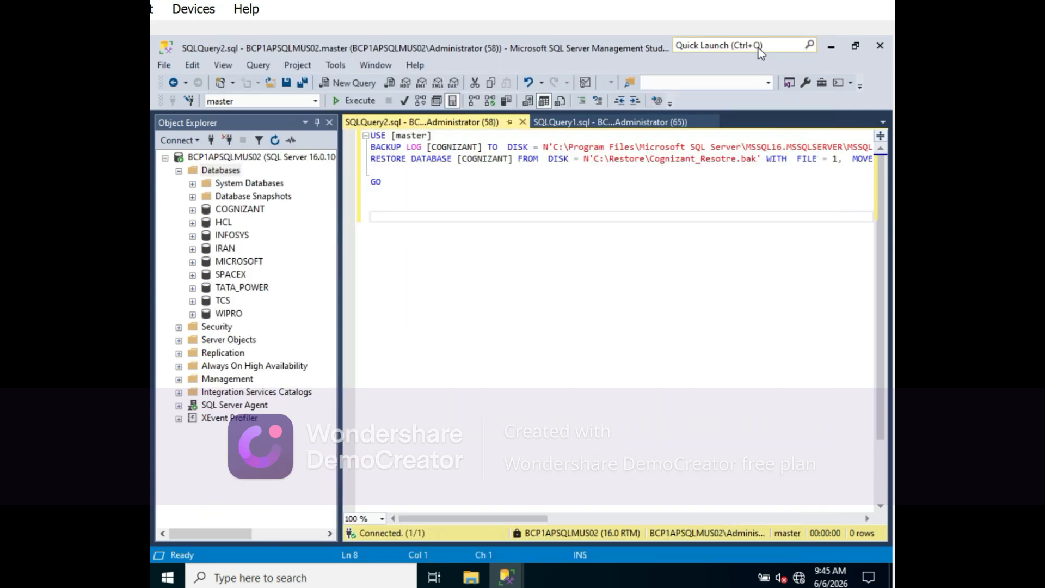
click(867, 517)
click(866, 518)
click(866, 518)
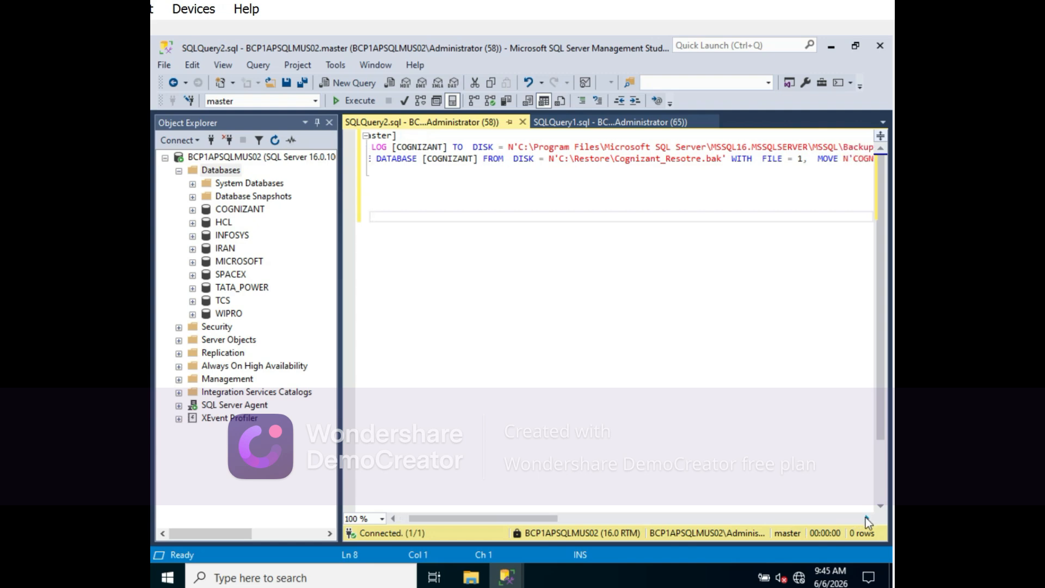
click(866, 518)
click(866, 518)
click(865, 518)
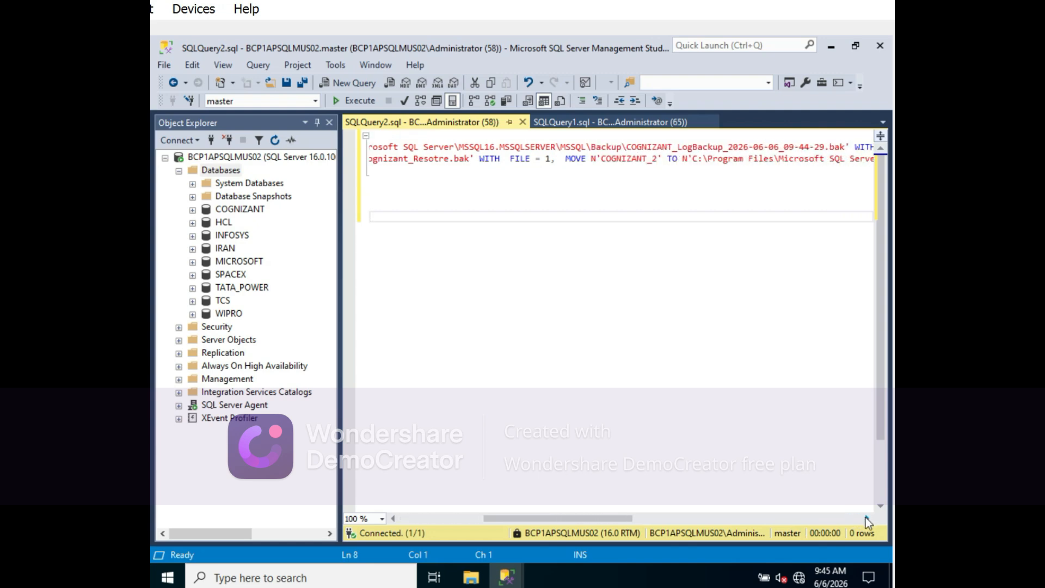
click(866, 518)
click(866, 518)
click(866, 518)
click(866, 518)
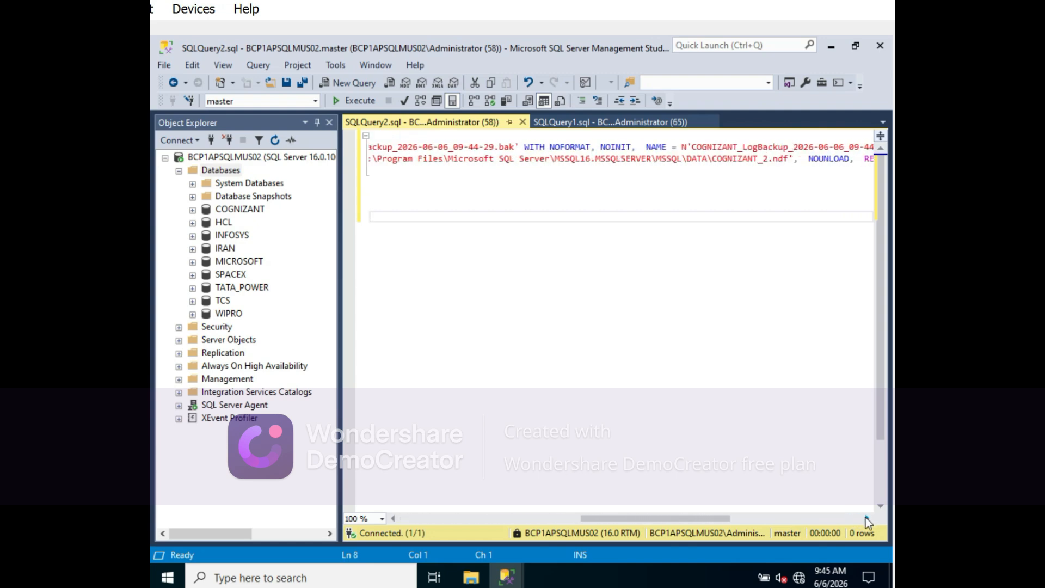
click(865, 518)
click(866, 518)
click(866, 517)
click(866, 518)
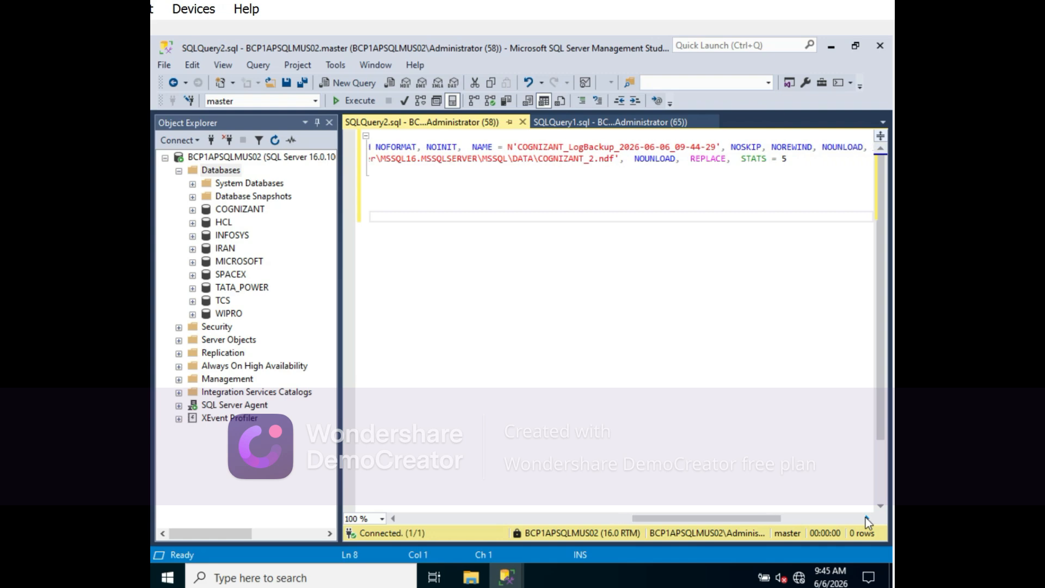
click(866, 518)
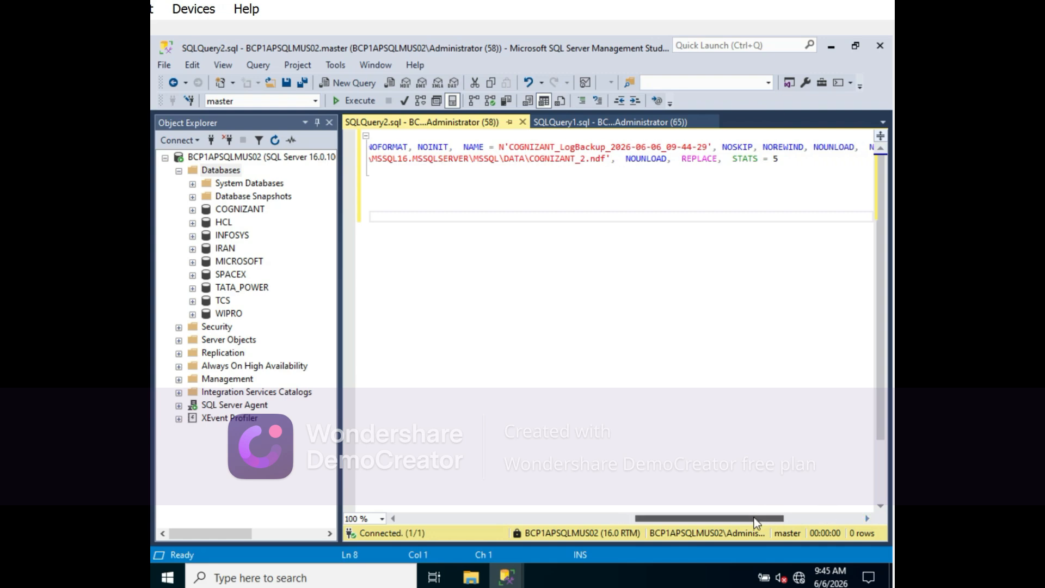
drag(756, 517, 506, 524)
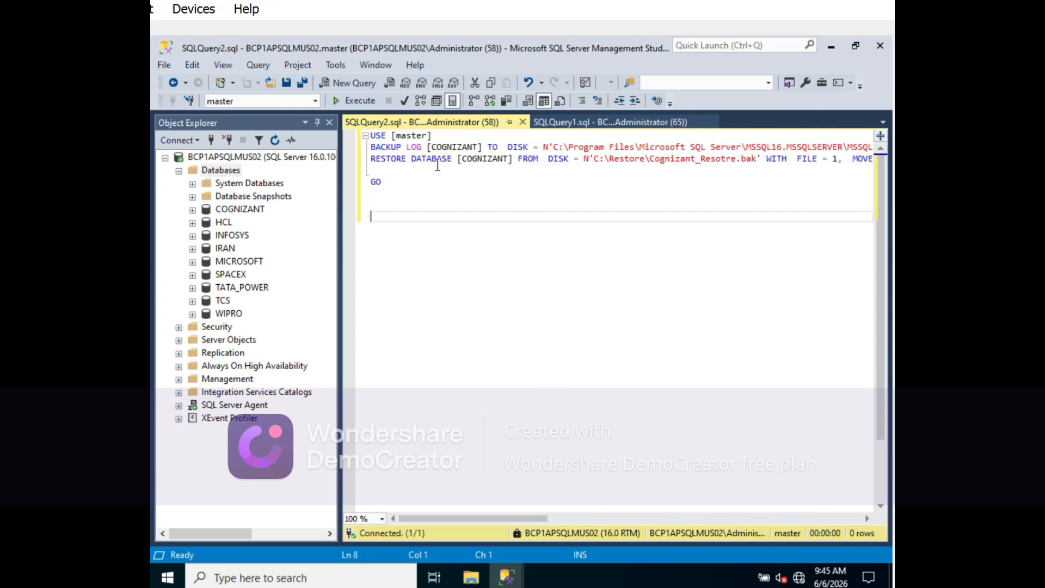
Step: Execute the scripted COGNIZANT log backup and restore, and check the output messages down to the completion time
click(359, 101)
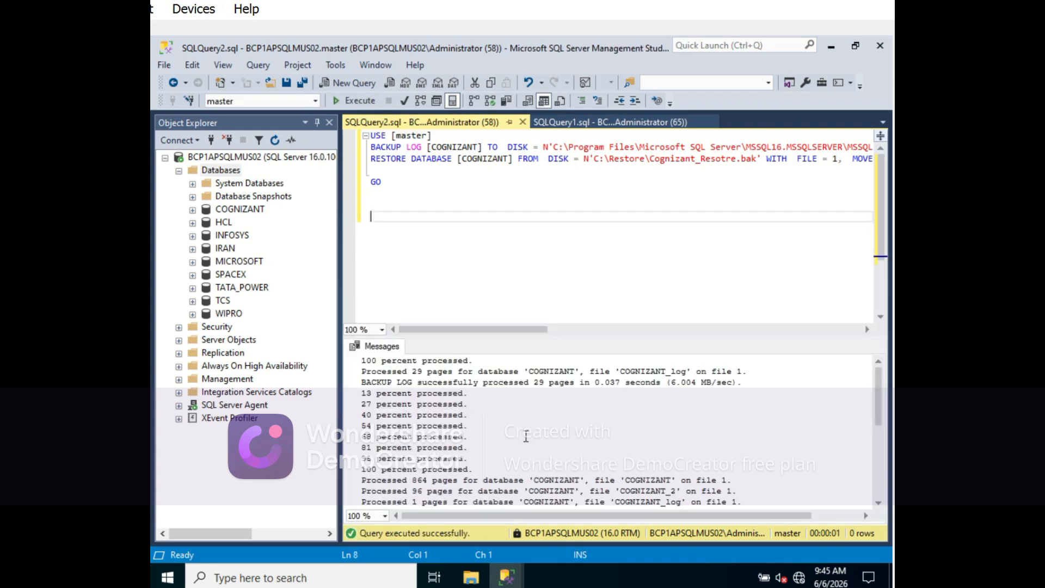
scroll(526, 437, down, 2)
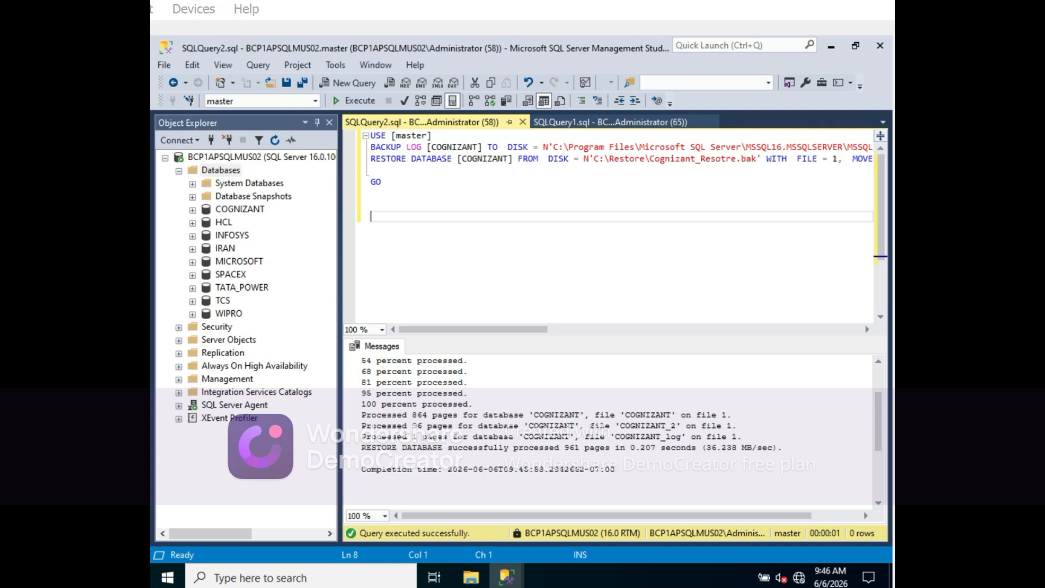
Step: Switch to the Notepad notes and review the T-SQL script that generates logins and their server role memberships
mouse_move(483, 587)
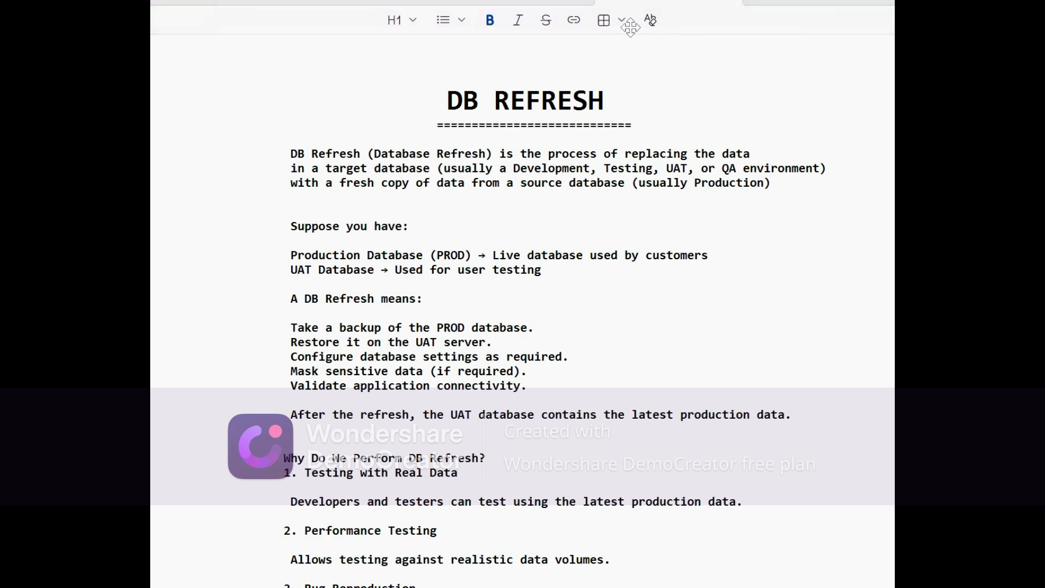
click(816, 2)
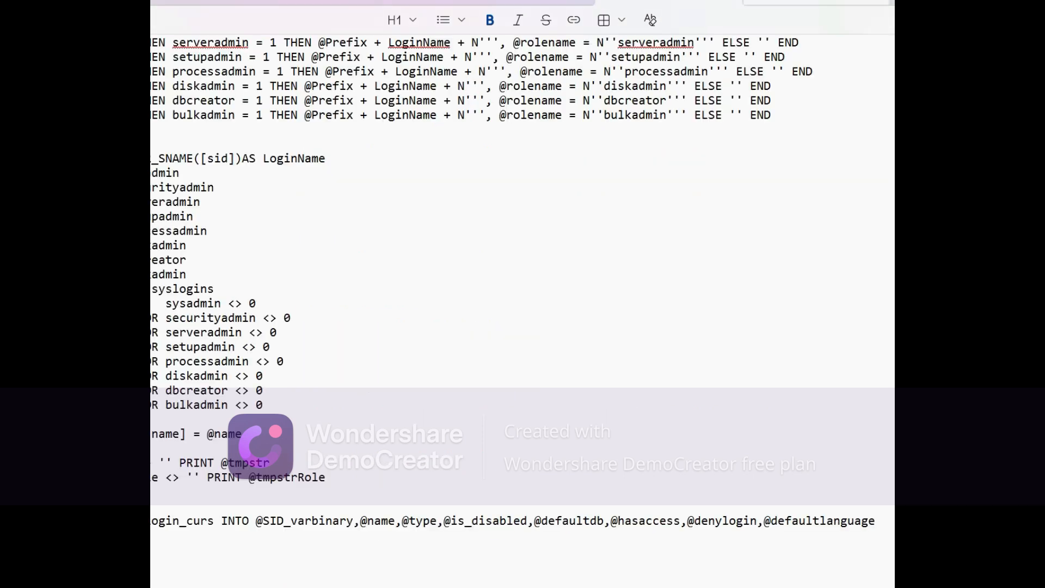
scroll(513, 285, up, 15)
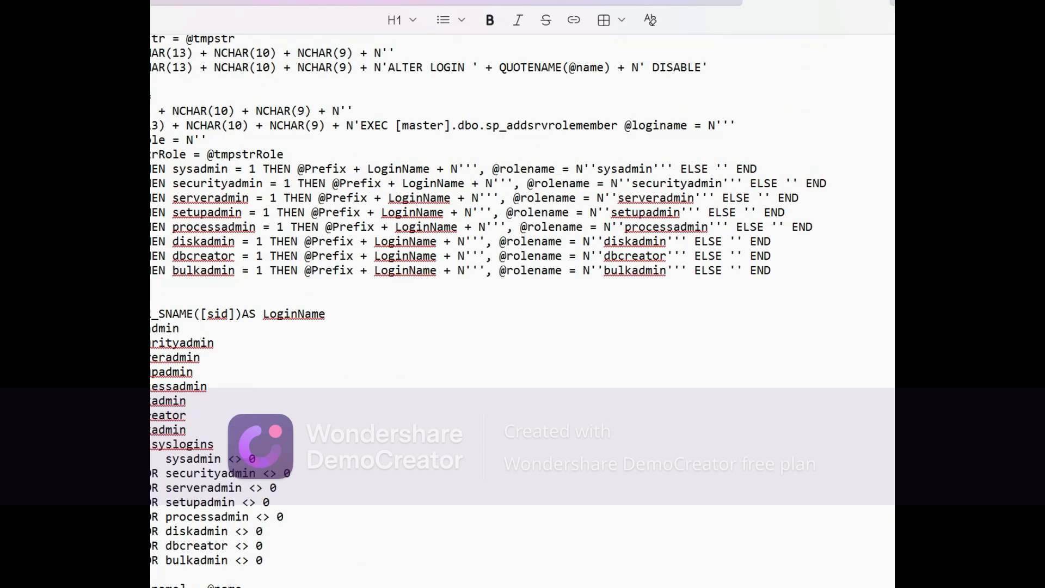
scroll(513, 286, down, 15)
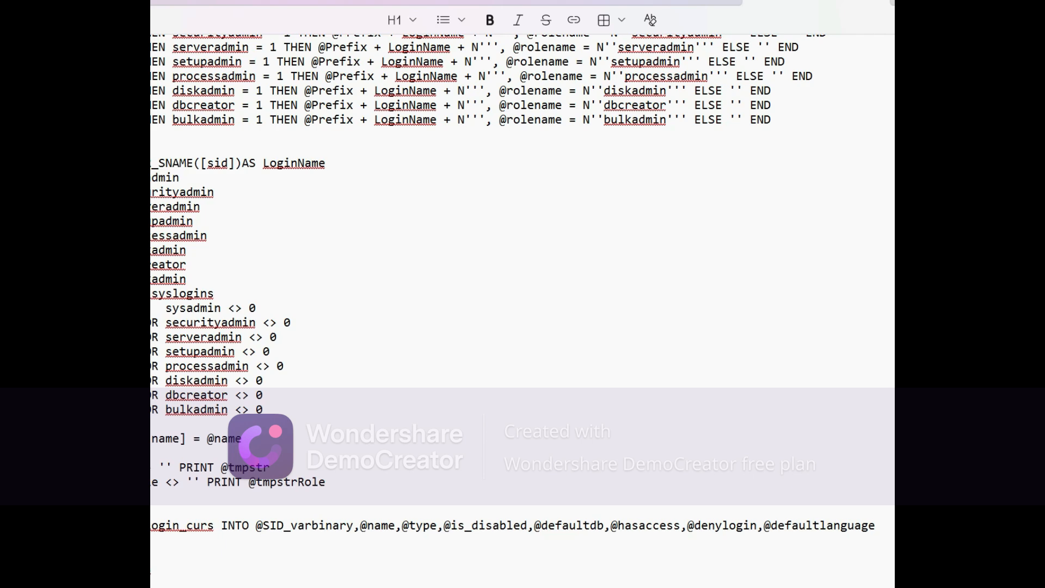
click(523, 587)
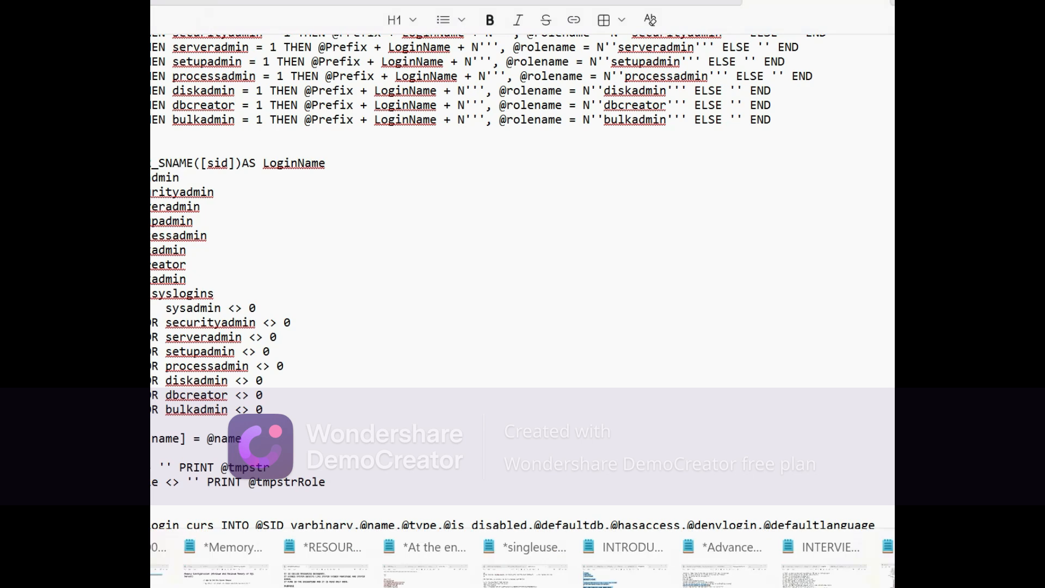
click(751, 565)
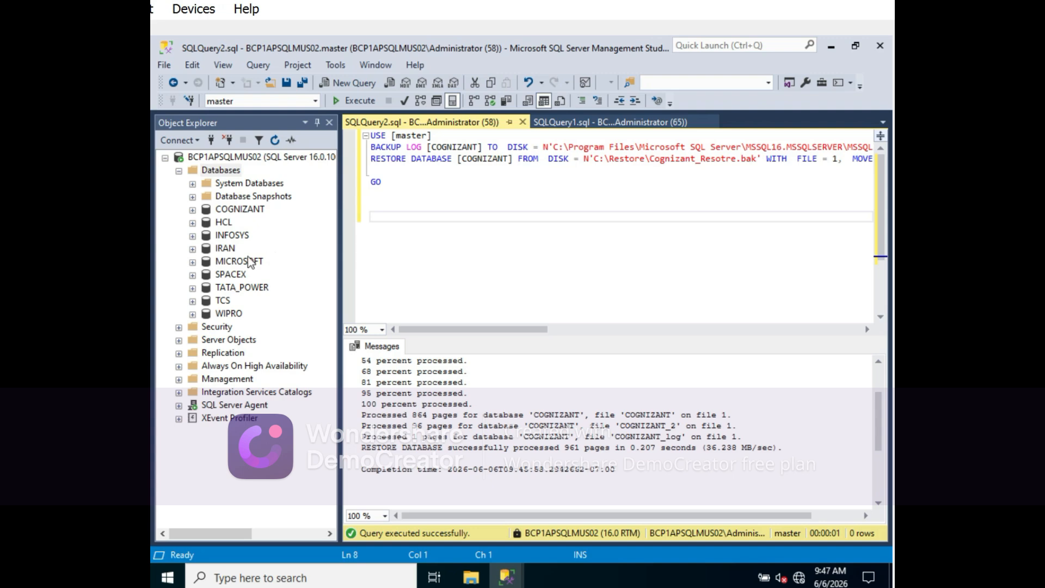
Step: In the restored COGNIZANT database on BCP1APSQLMUS02, examine the list of database users under Security
click(192, 210)
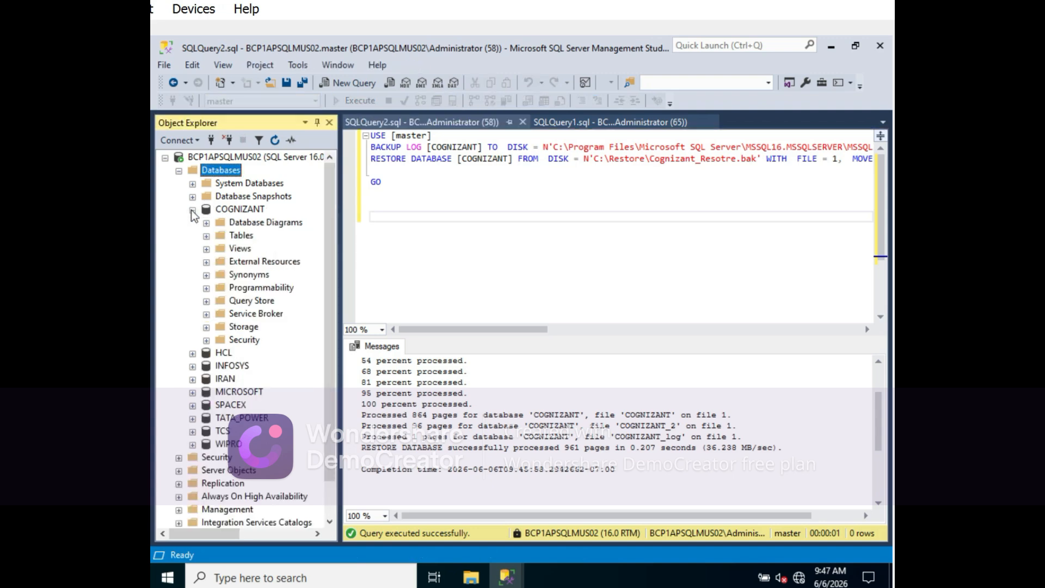
click(206, 342)
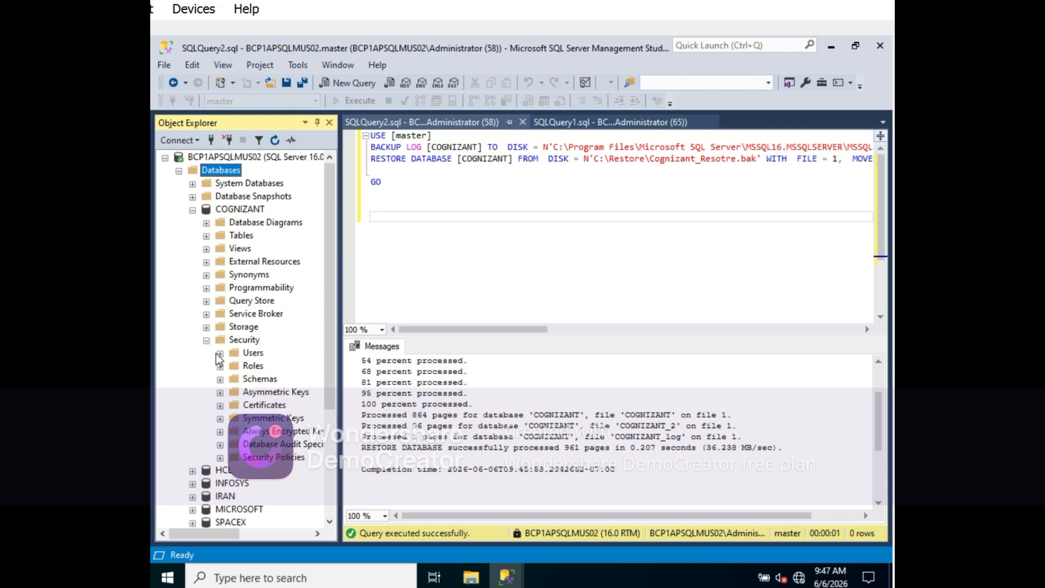
click(220, 354)
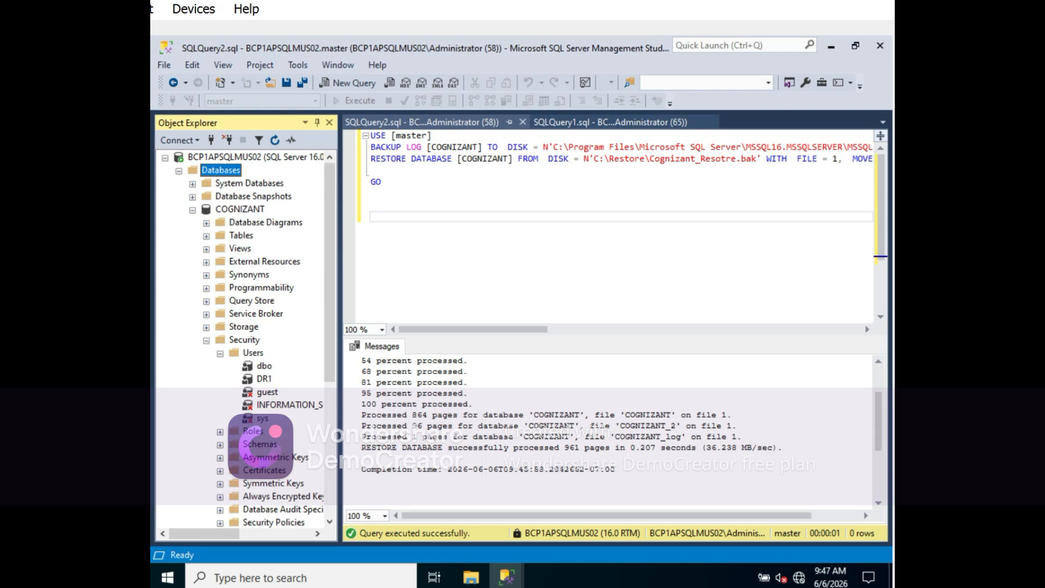
Step: Switch to Management Studio on the DBASQL02 production machine and examine the source COGNIZANT database's users under Security
click(659, 587)
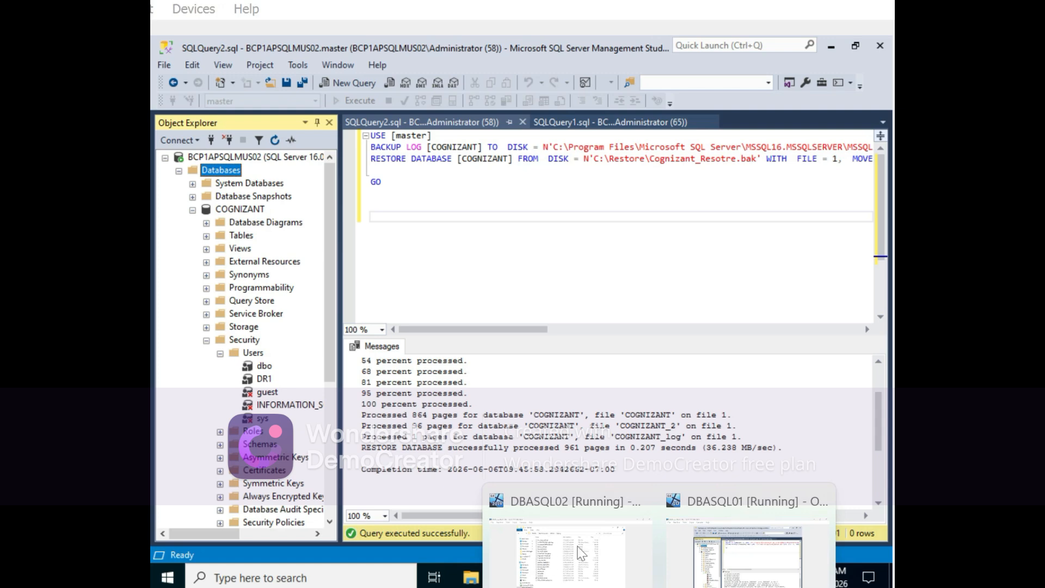
click(549, 547)
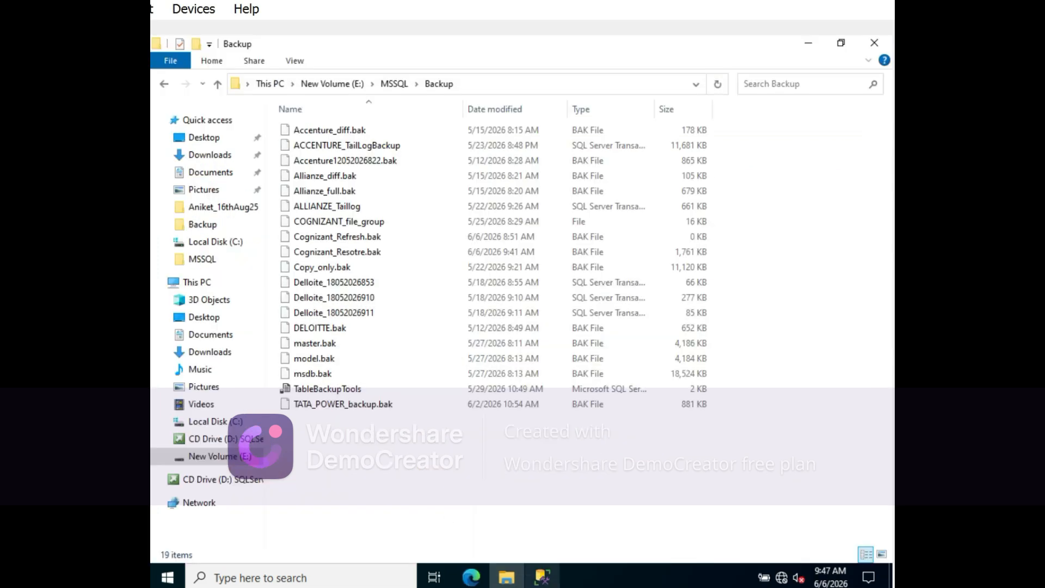
click(542, 580)
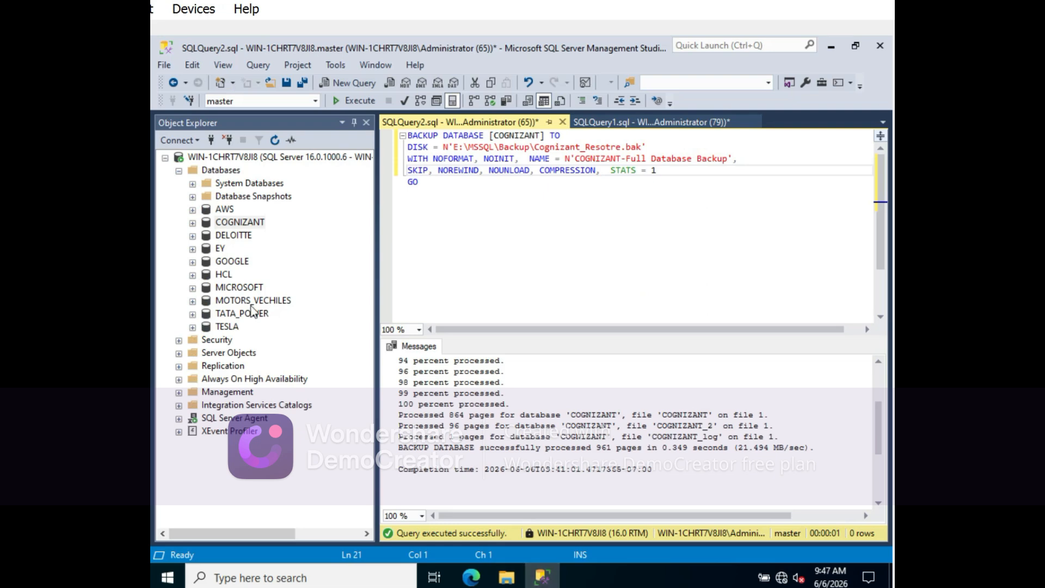
click(193, 223)
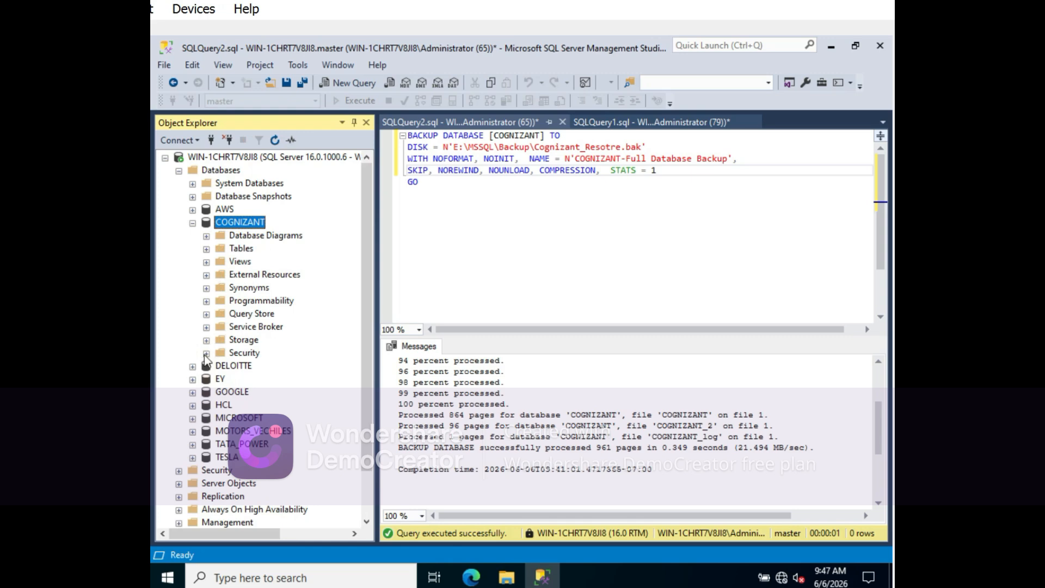
click(206, 354)
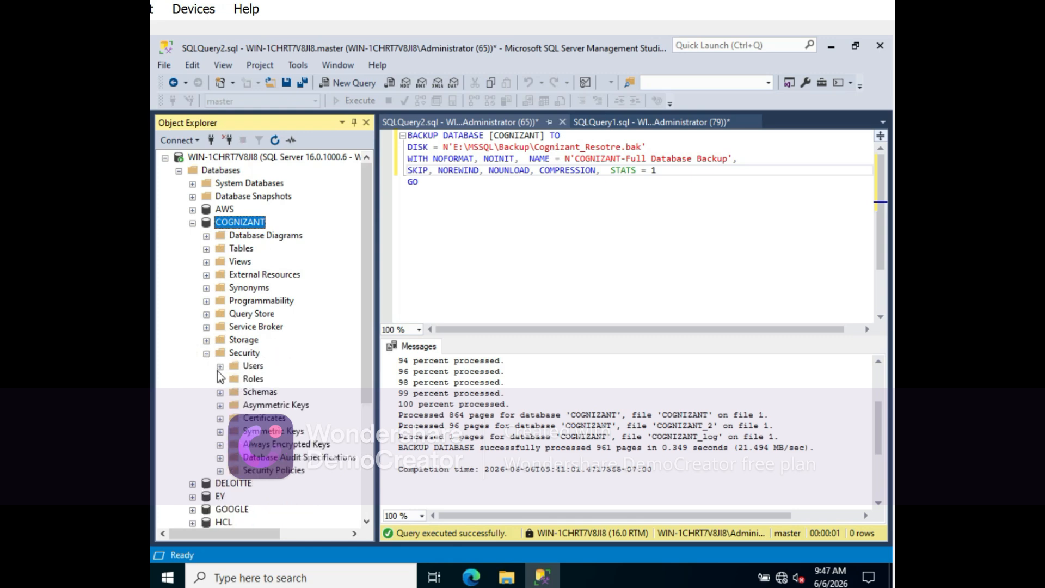
click(221, 367)
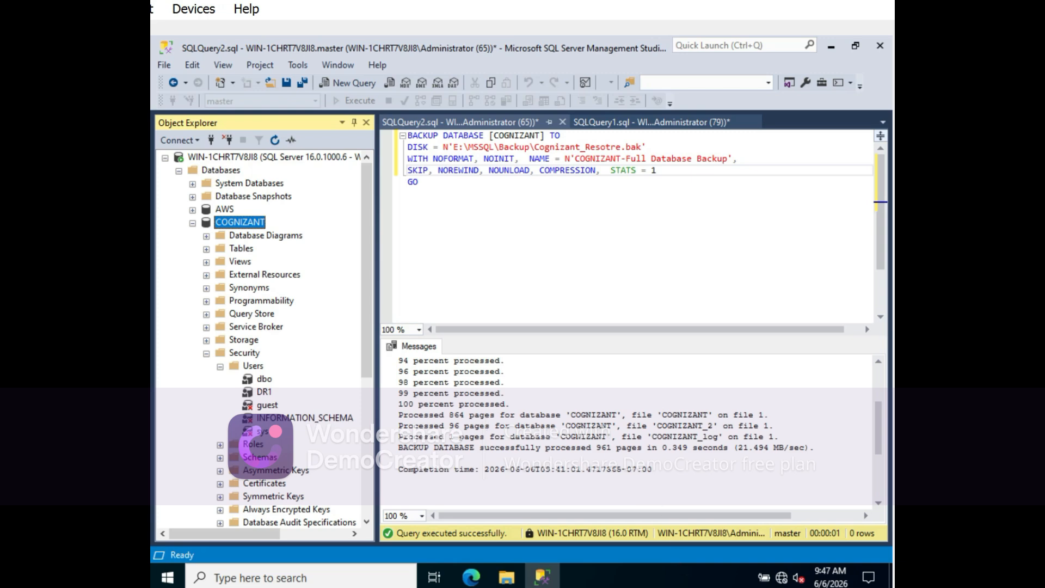
click(659, 587)
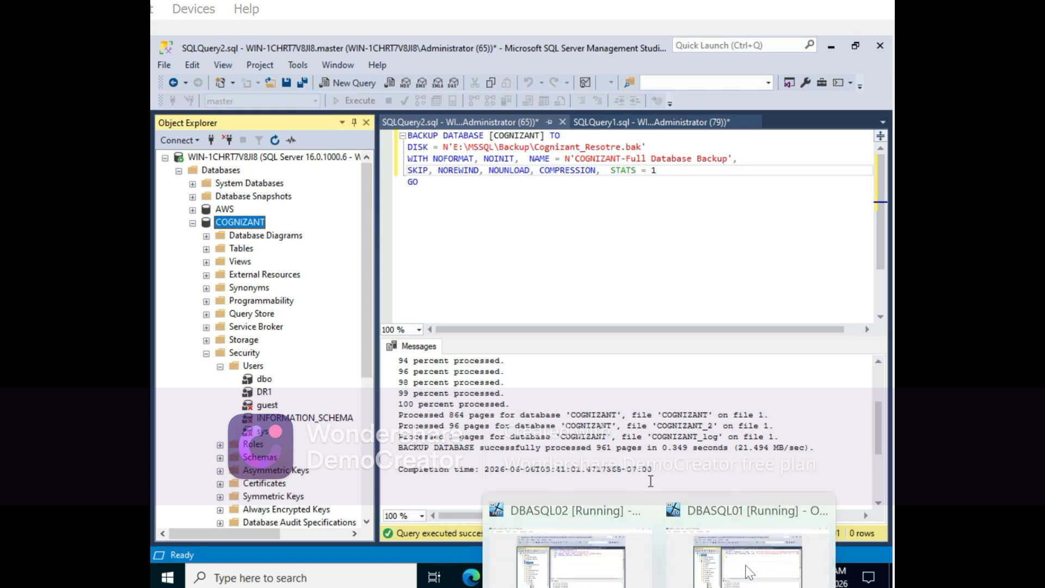
click(543, 280)
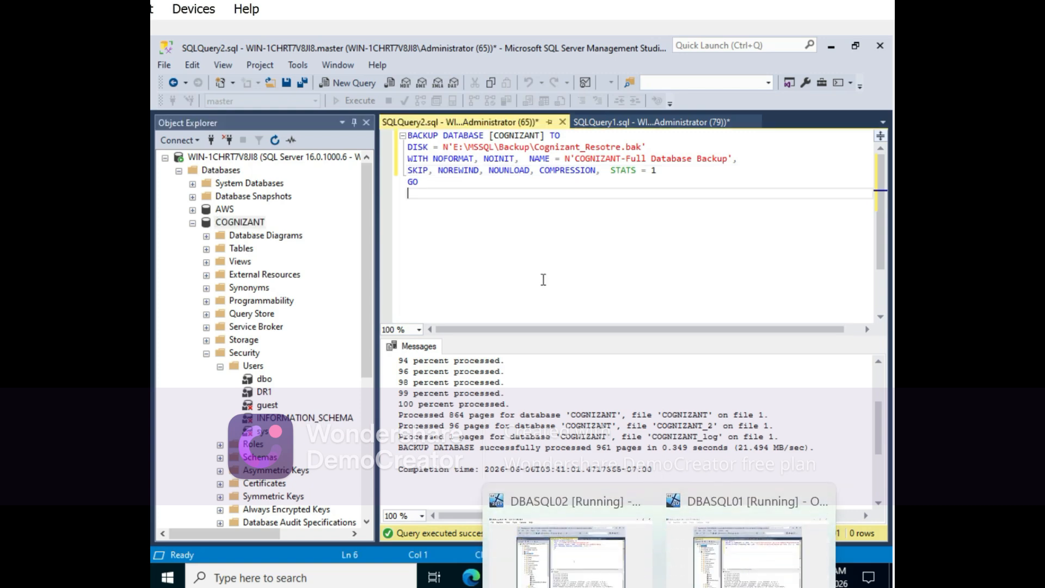